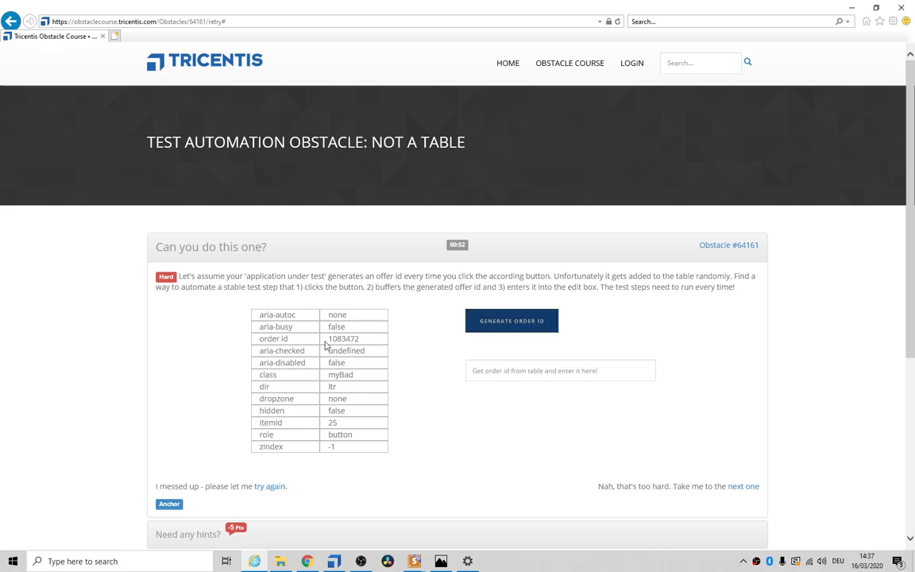
Generate a new order id twice and compare where the order id row lands in the table each time.
triple_click(343, 339)
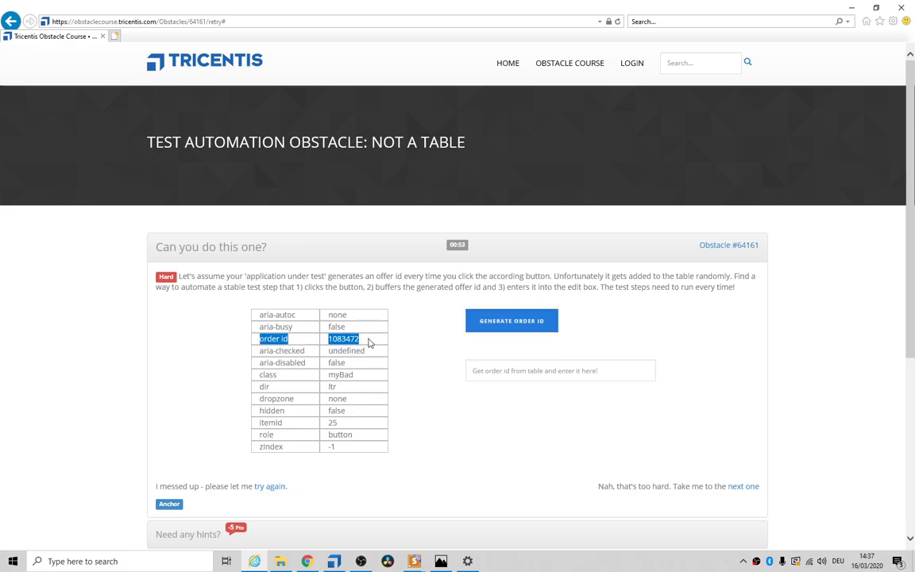
left_click(502, 321)
triple_click(350, 351)
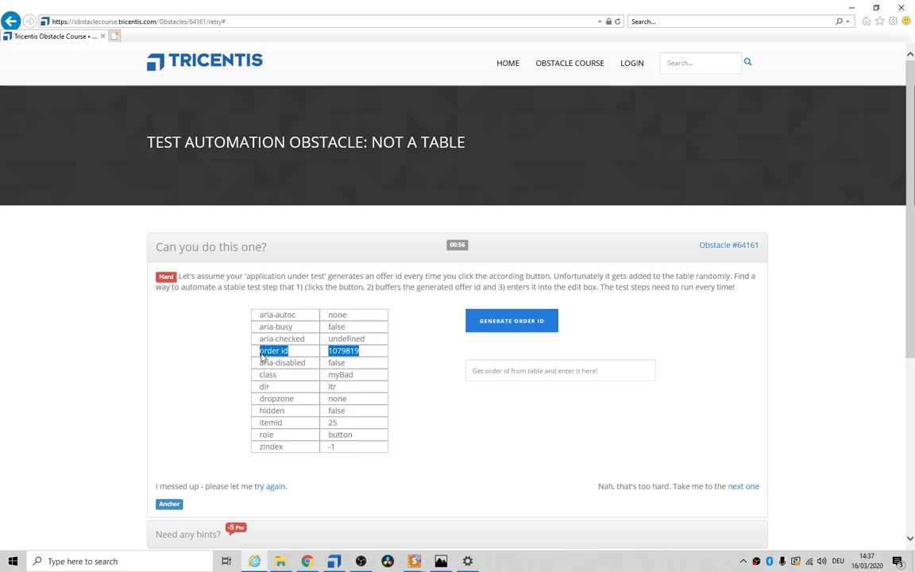
left_click(506, 321)
left_click_drag(367, 437, 271, 441)
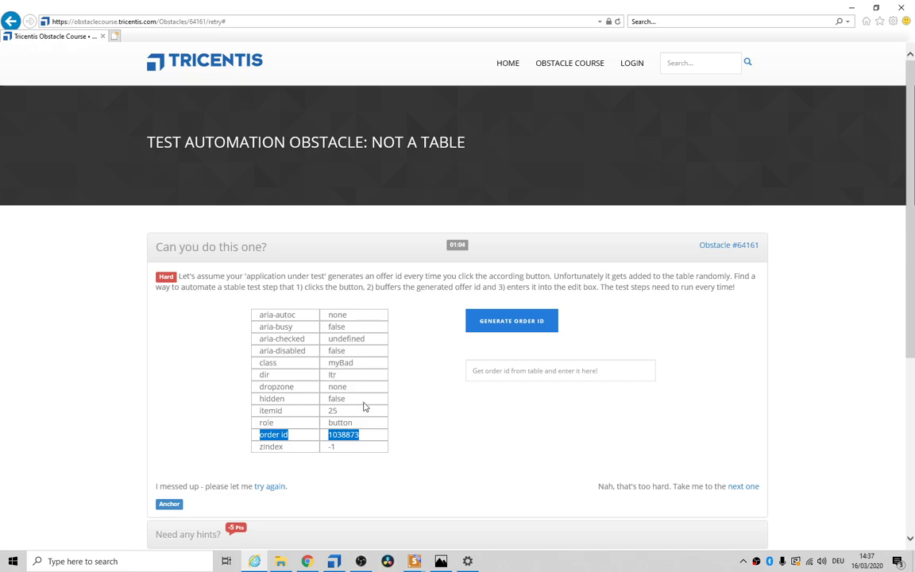
Switch to Tosca Commander and scan the Tricentis Obstacle Course page into the module folder 64161: Not a table.
key("alt+Tab")
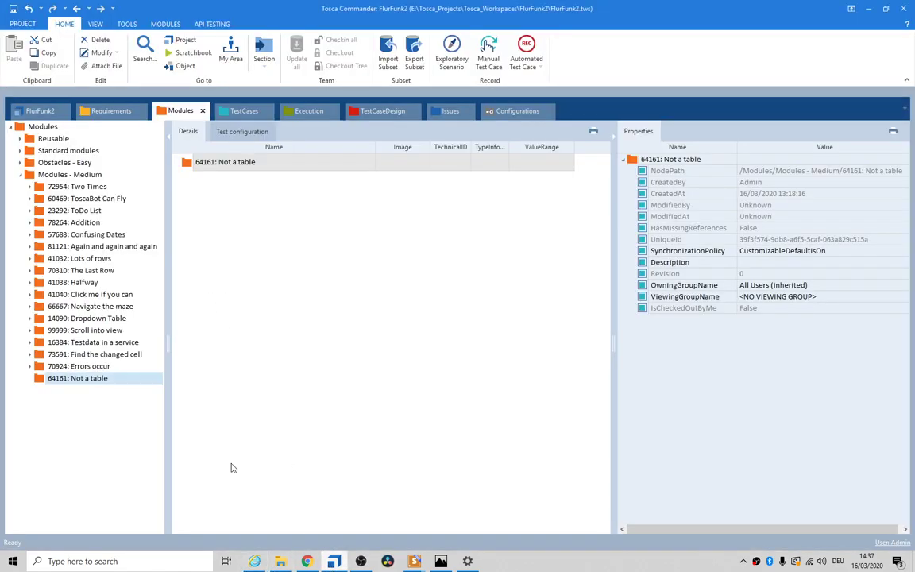
right_click(77, 379)
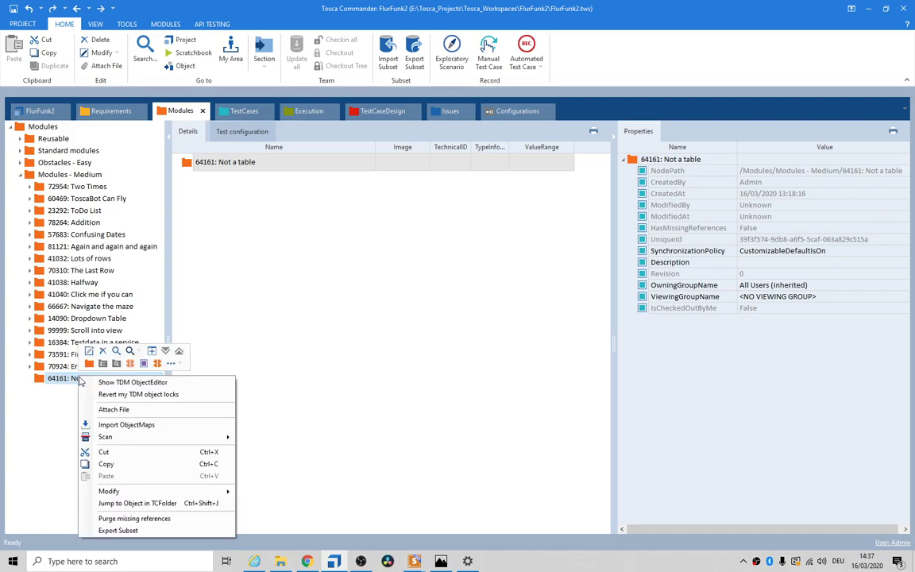
mouse_move(159, 437)
left_click(270, 437)
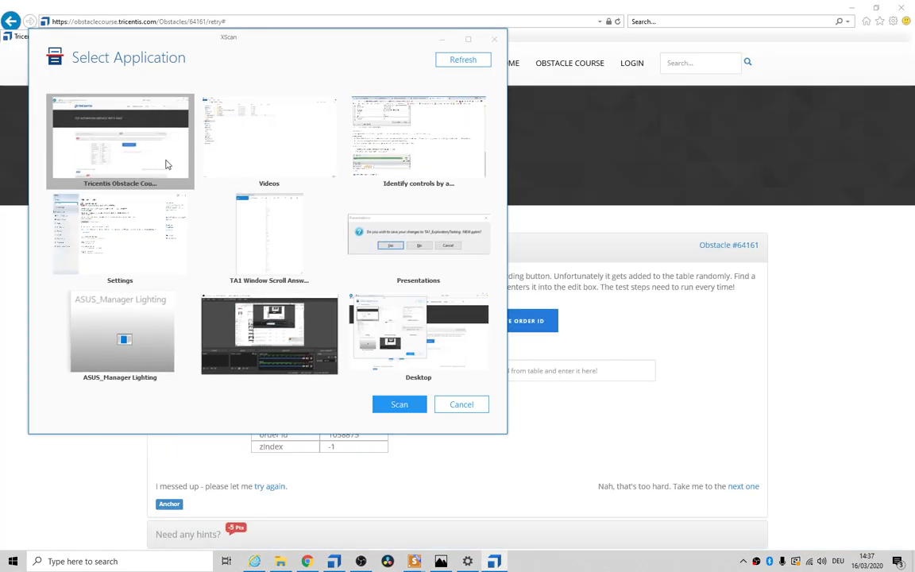
left_click(401, 404)
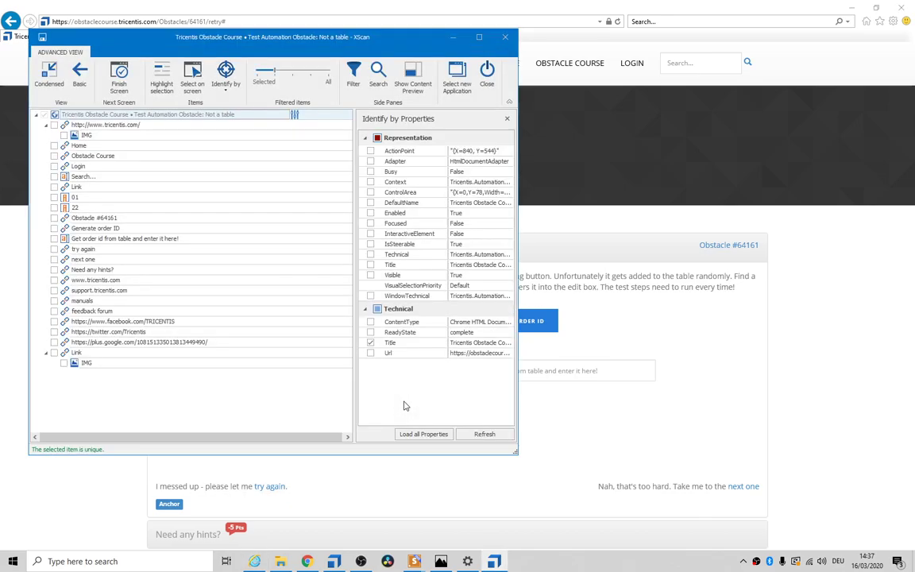
Pick the Generate order ID button, the order id value cell and the order id entry field on the web page for the module.
left_click_drag(251, 39, 685, 71)
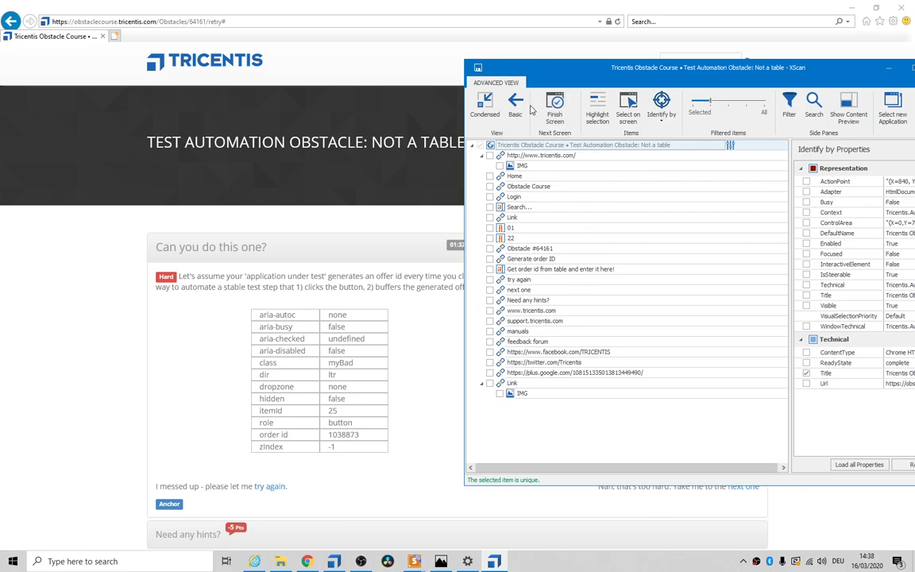
left_click(624, 112)
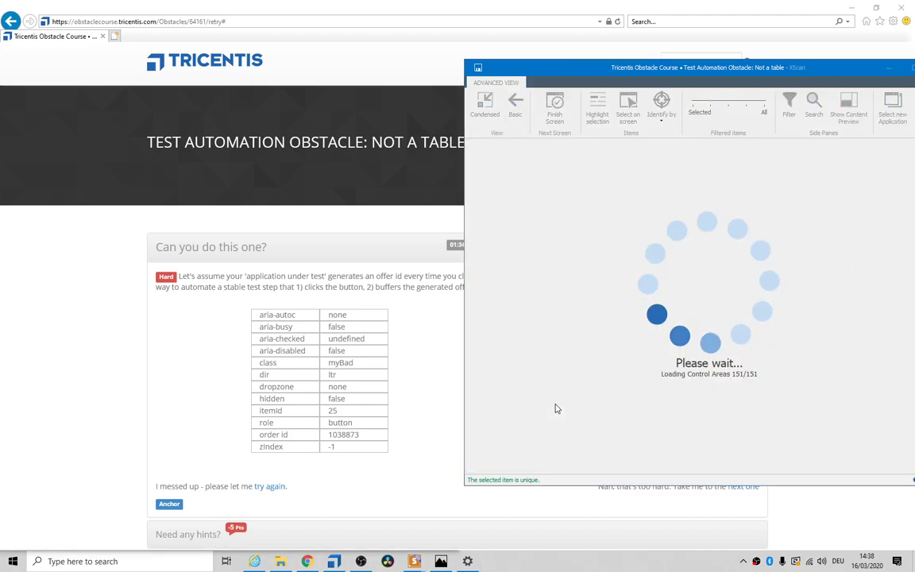
left_click_drag(536, 70, 657, 73)
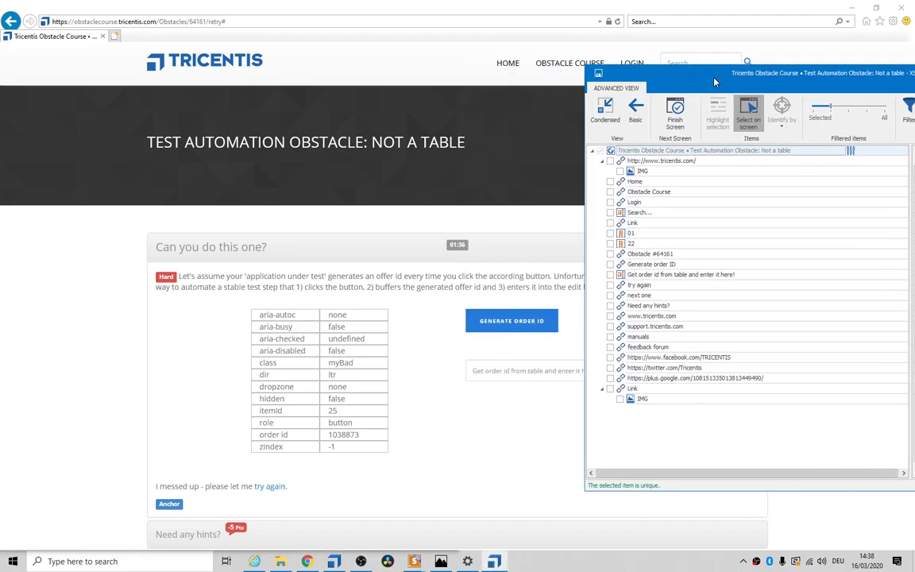
left_click(511, 323)
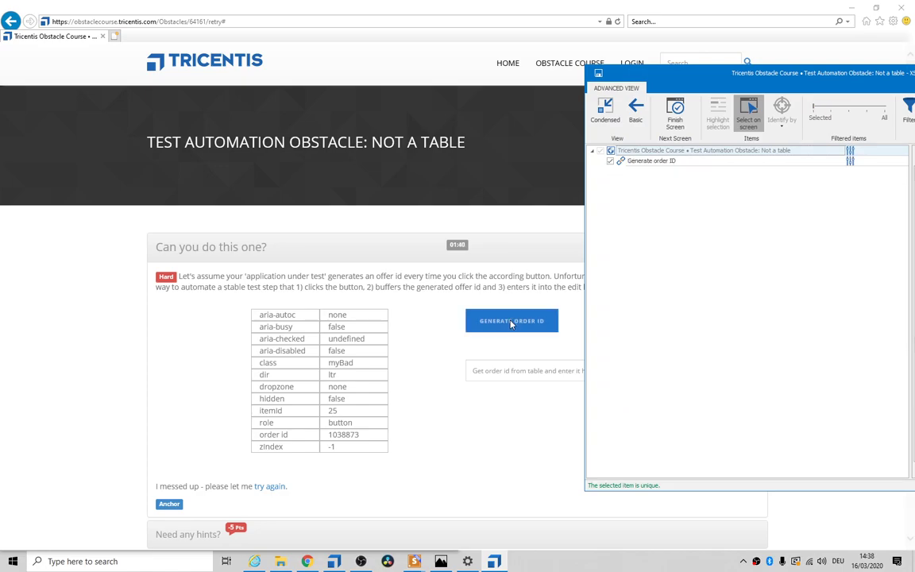
left_click(366, 440)
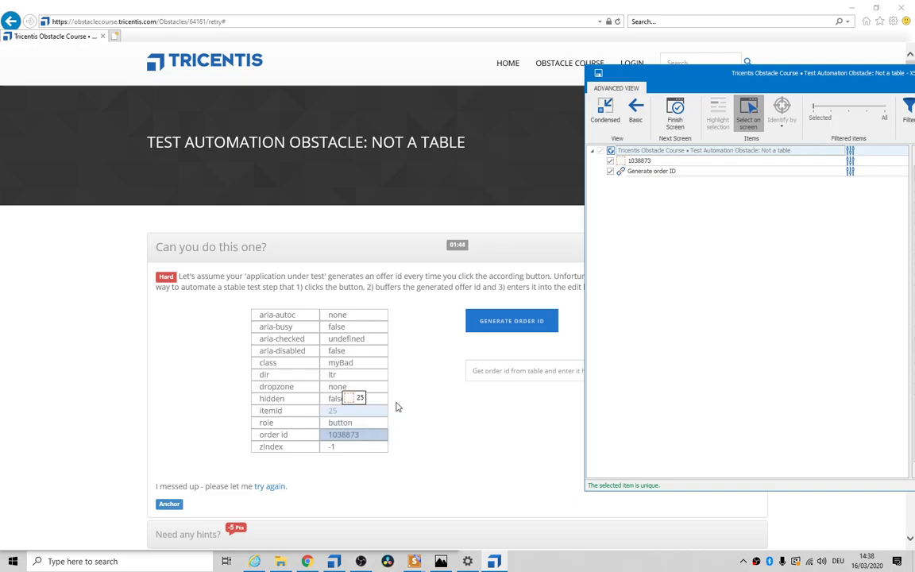
left_click(525, 370)
Show all scanned controls in the maximized XScan window and rename the order id value control TheOrderYouAreLookingFor.
left_click_drag(693, 74, 273, 62)
double_click(352, 66)
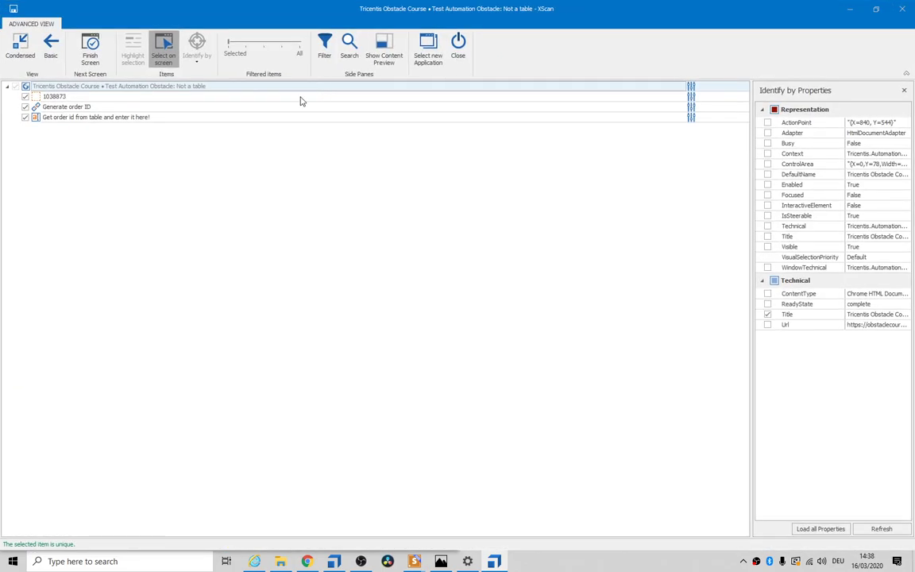
double_click(55, 96)
left_click_drag(229, 42, 306, 48)
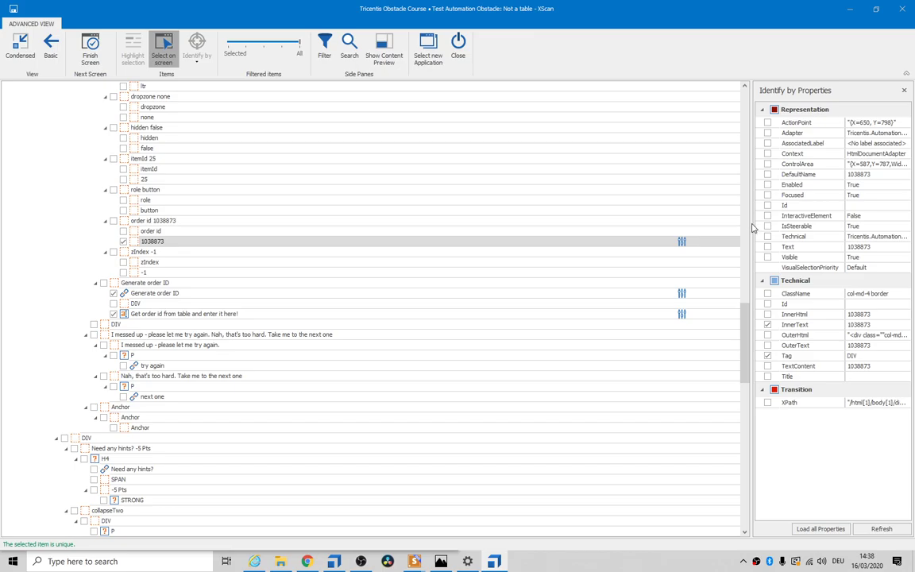
left_click_drag(756, 229, 625, 234)
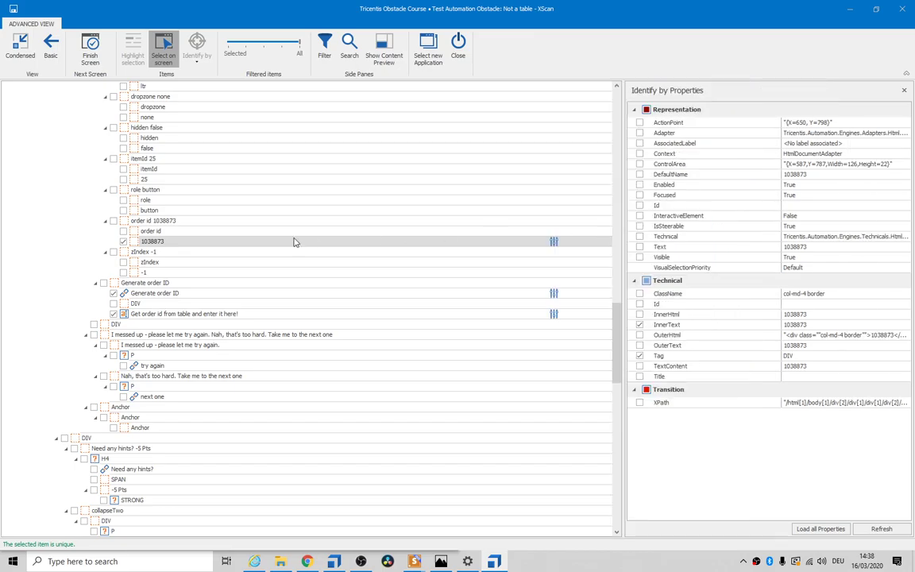
left_click(177, 243)
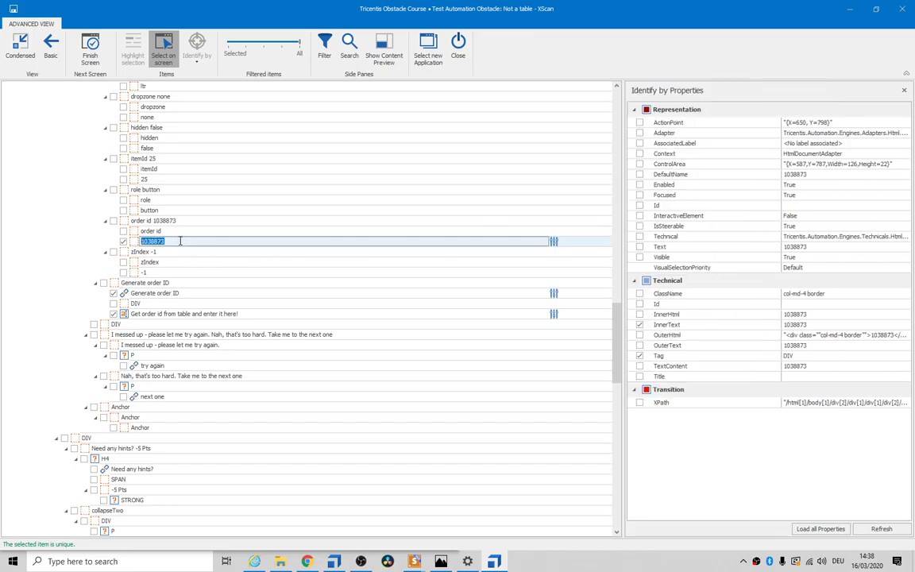
type("TheOrderYouAreLookingFor")
left_click(207, 265)
Remove InnerText from the identifying properties of TheOrderYouAreLookingFor, and try XPath before clearing it again.
left_click(206, 243)
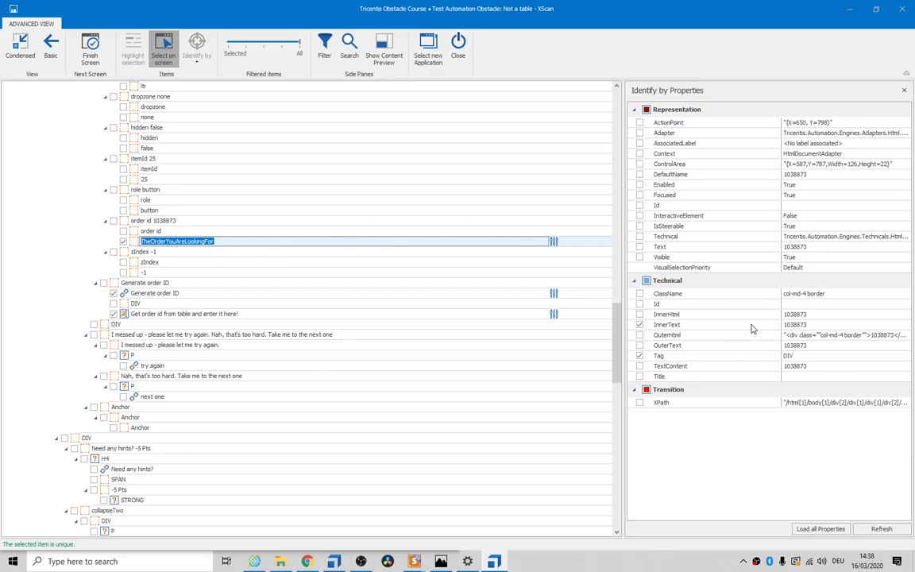
left_click(640, 325)
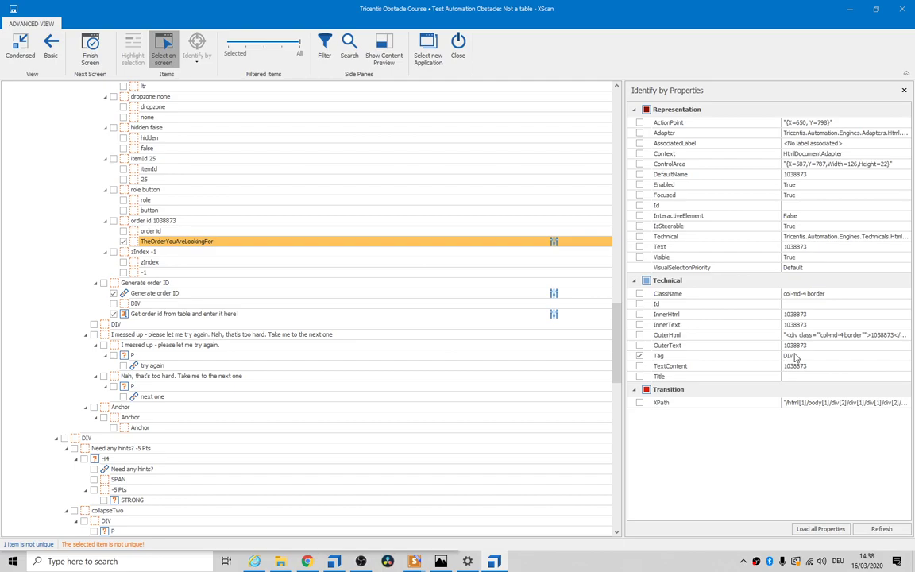
left_click(640, 402)
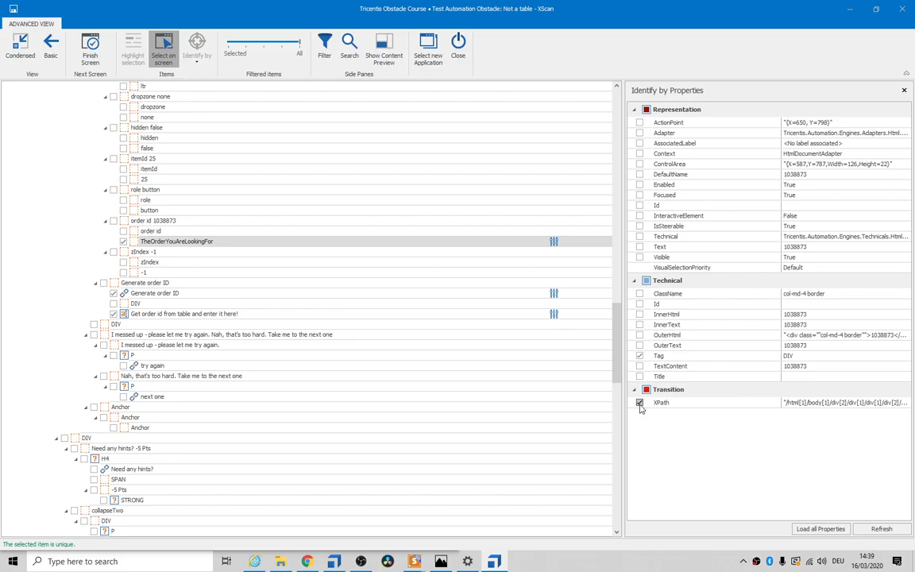
left_click(639, 404)
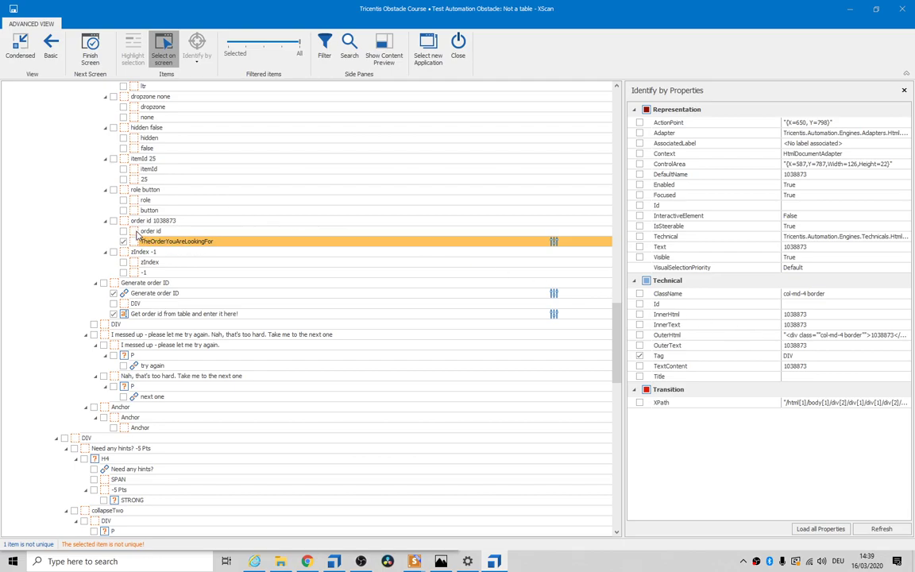
Identify TheOrderYouAreLookingFor by anchor, using the order id label cell in the same row as the anchor control.
left_click(145, 243)
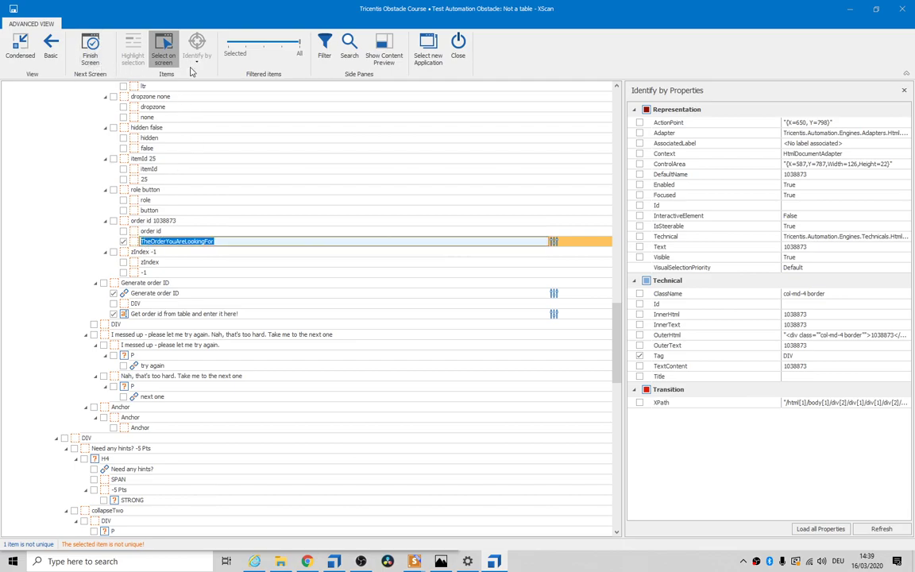
left_click(169, 54)
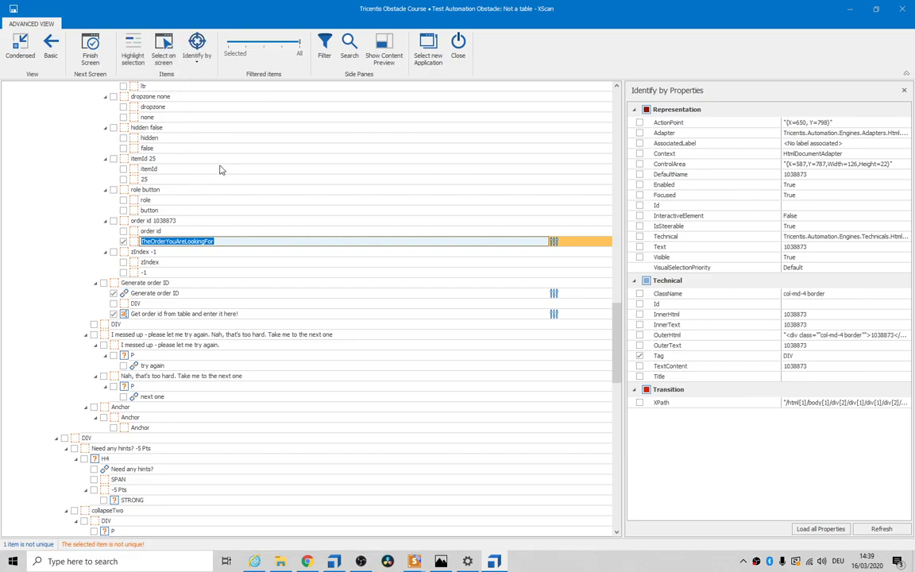
left_click(200, 64)
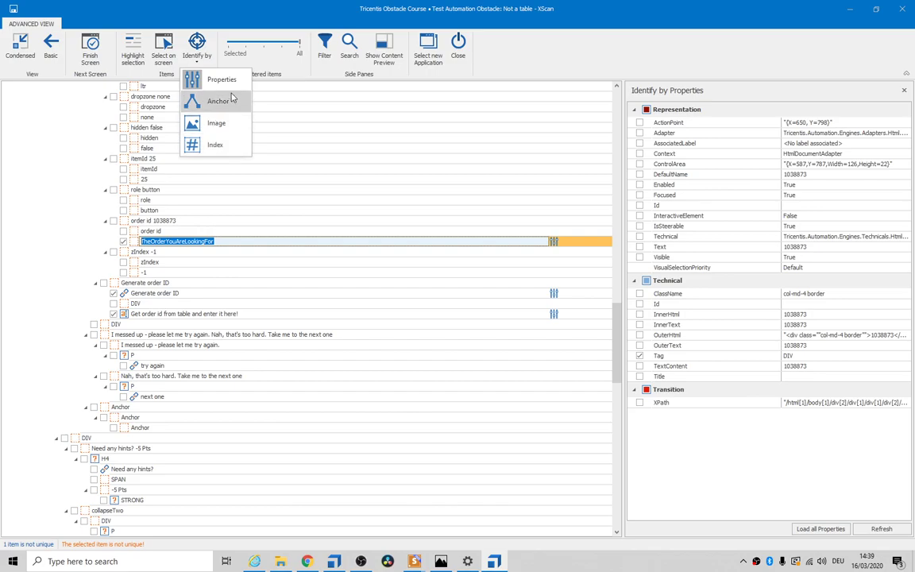
left_click(222, 103)
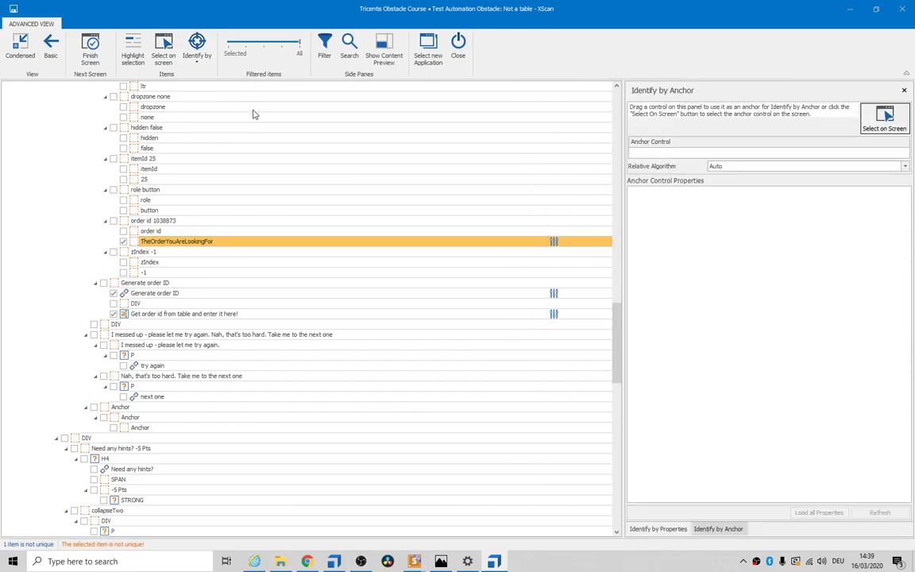
left_click(143, 236)
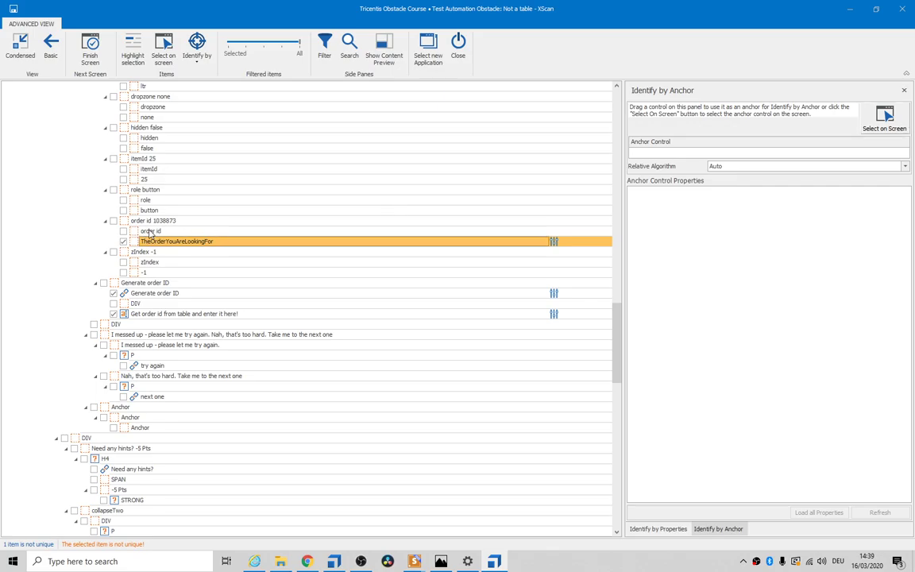
left_click_drag(150, 233, 650, 157)
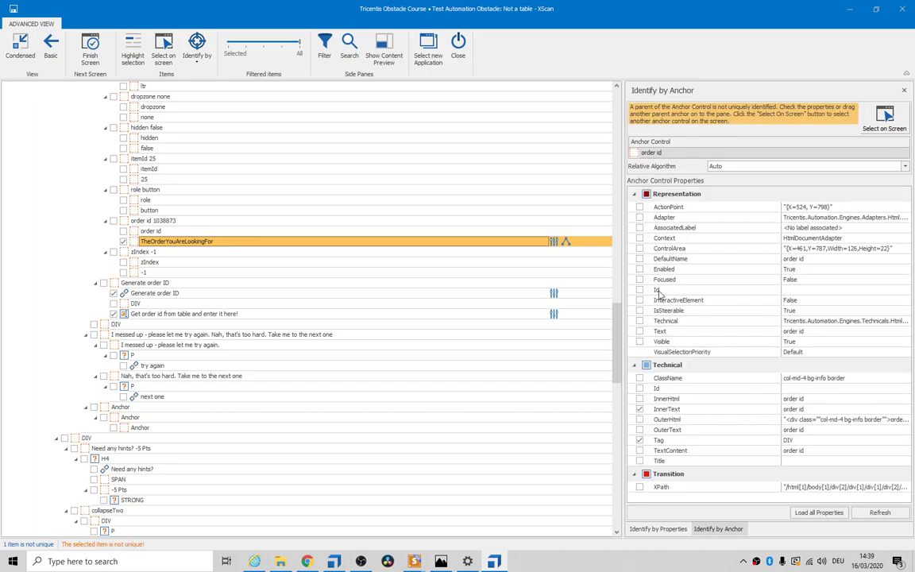
Switch the order id anchor's InnerText identification off and back on, including the order id label control in the selection.
left_click(640, 411)
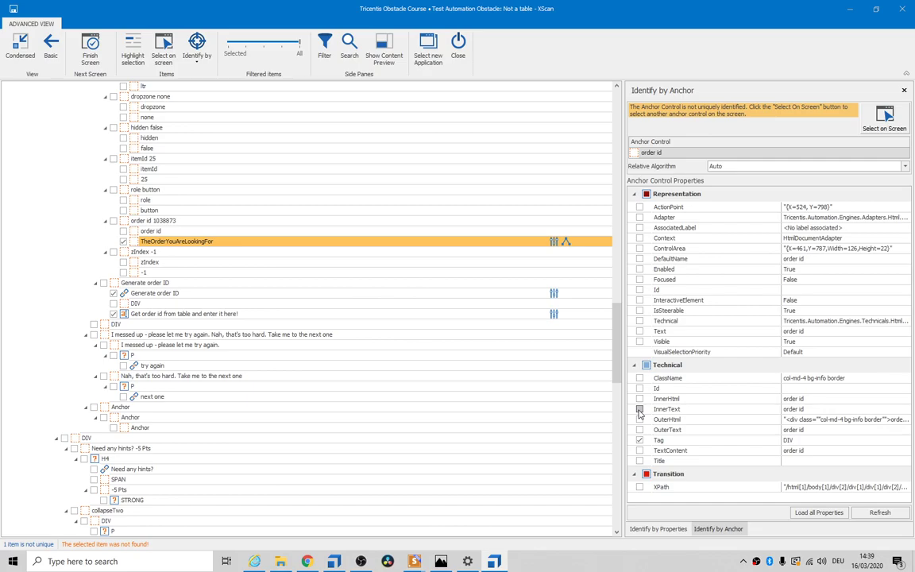
left_click(429, 241)
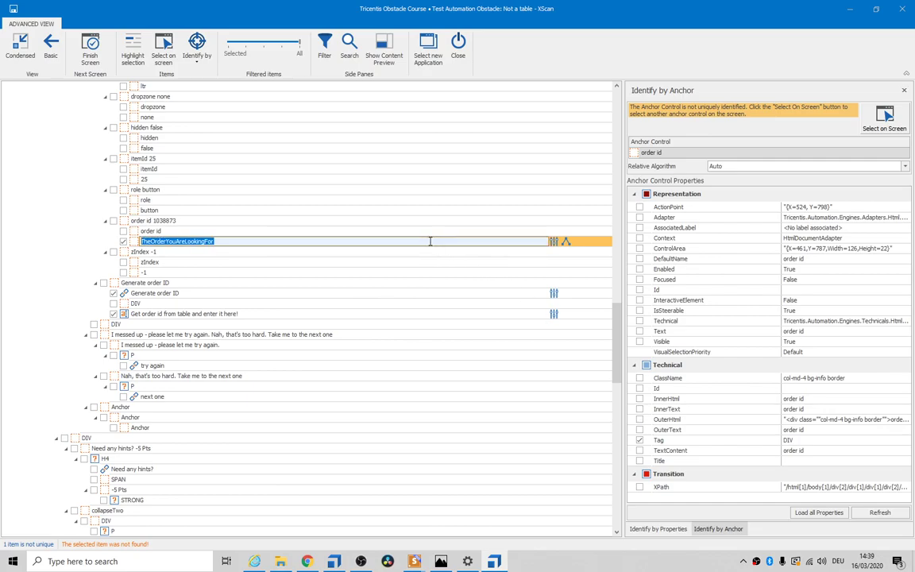
left_click(373, 252)
left_click(352, 242)
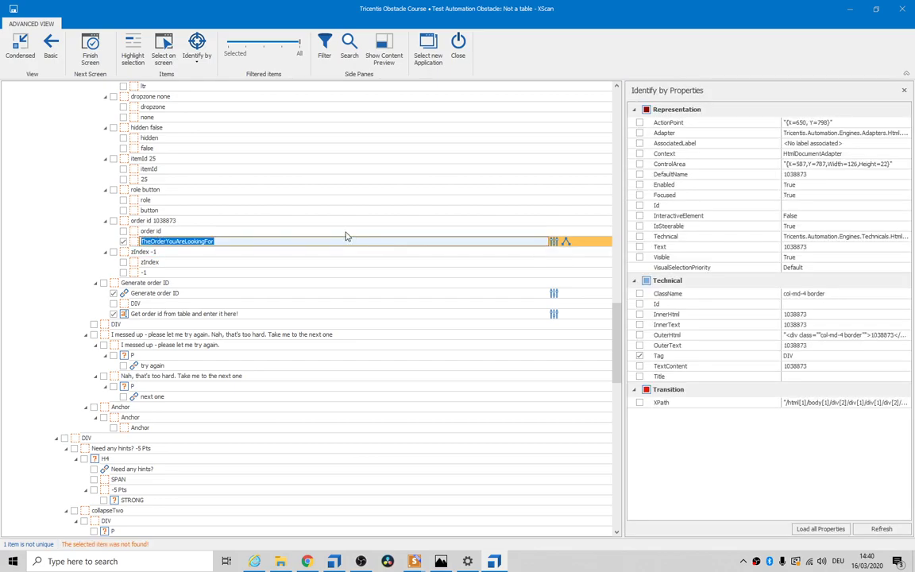
left_click(345, 230)
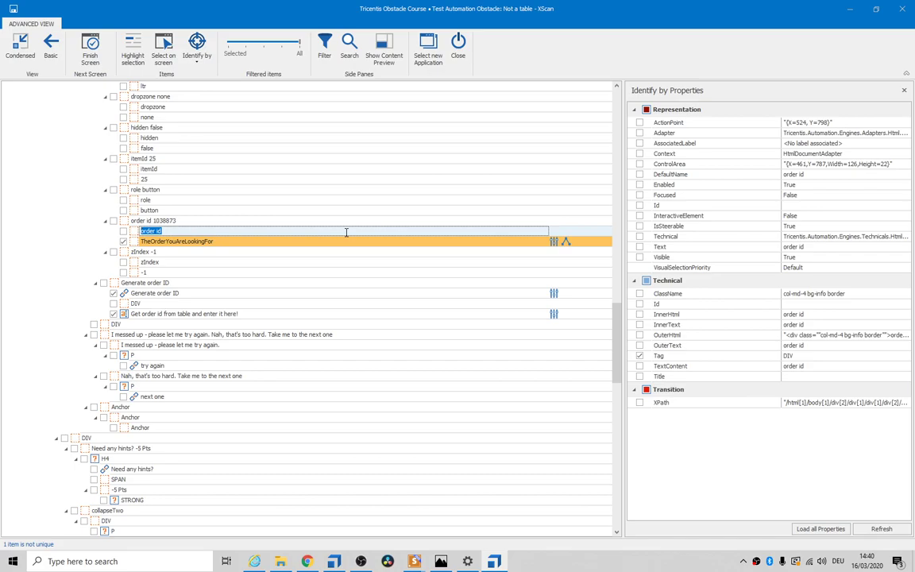
left_click(640, 325)
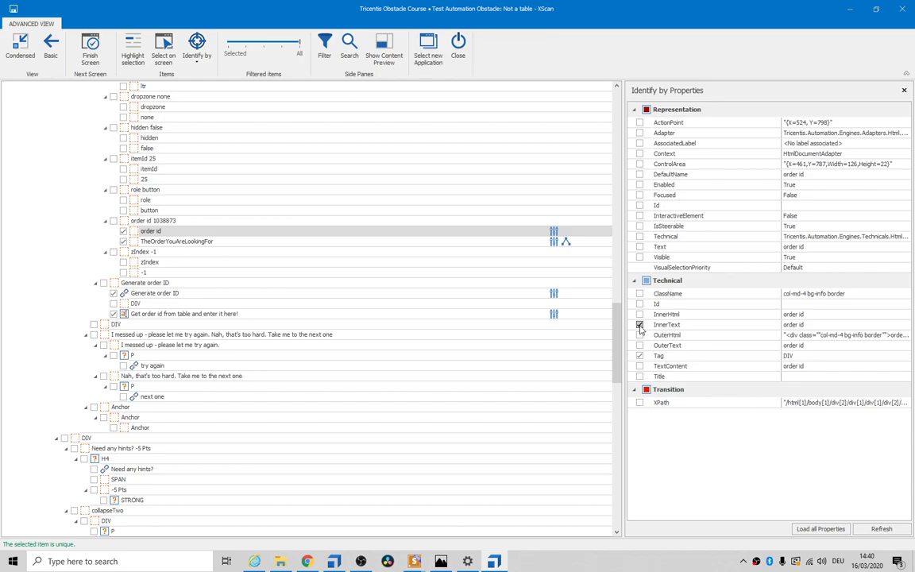
Rename the order id value control TheOrderNumberYouAreLookingFor and filter the control list down to one level above selected items only.
left_click(305, 239)
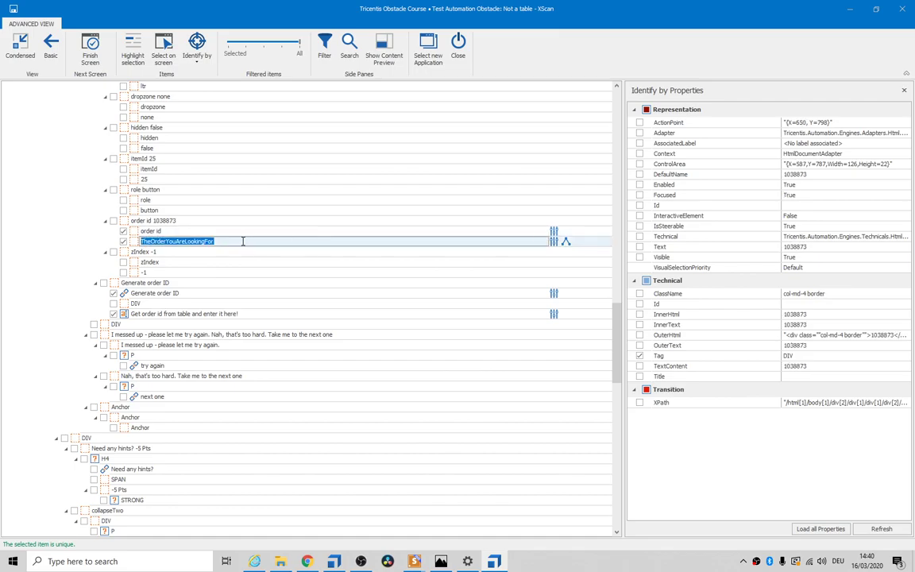
left_click(167, 240)
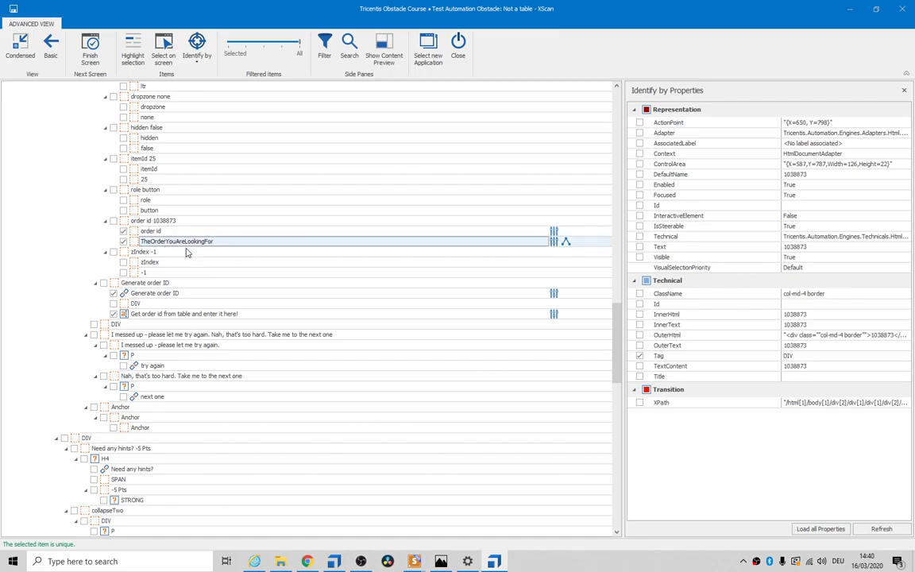
type("Number")
left_click(219, 231)
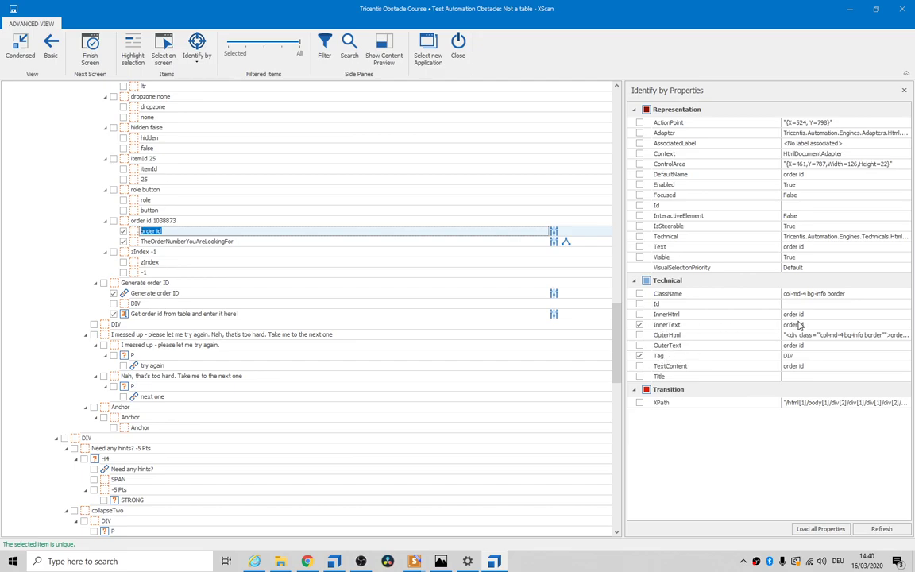
left_click_drag(300, 42, 246, 45)
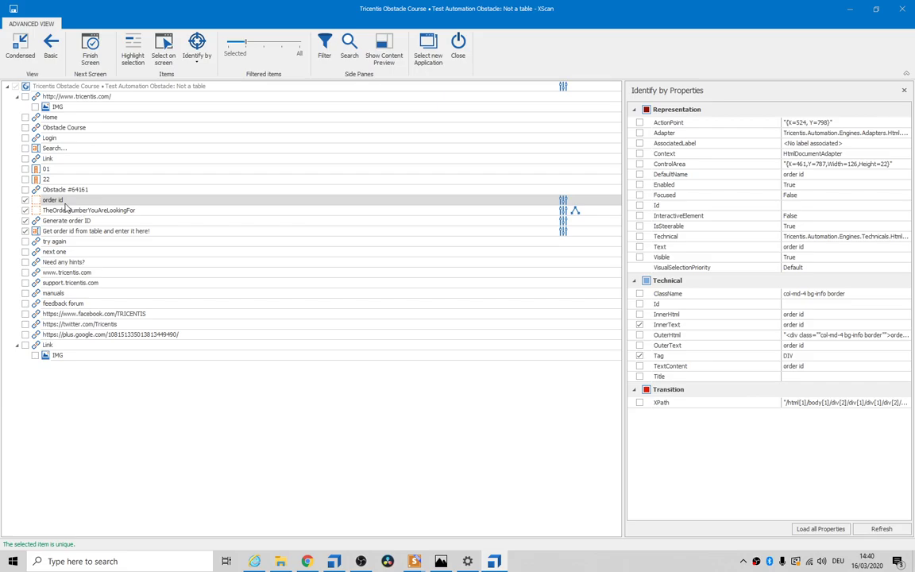
Widen the filtered control list, remove the order id label control from the module selection, and review the selected controls in the Basic view.
left_click(93, 198)
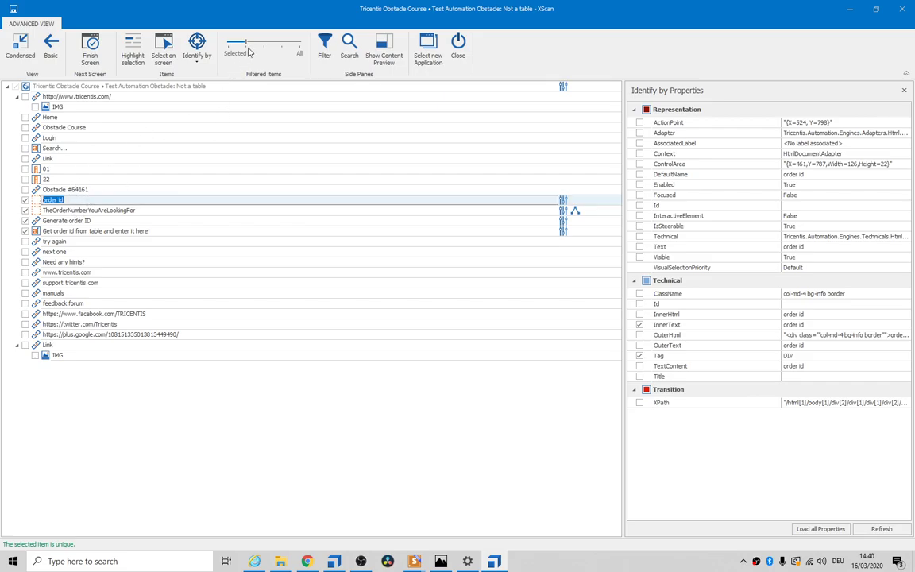
left_click(284, 44)
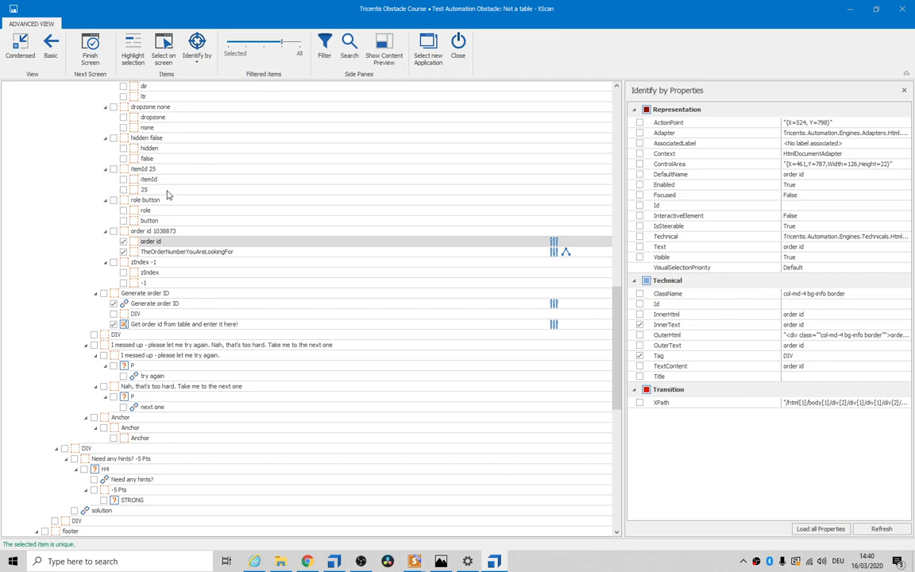
left_click(123, 241)
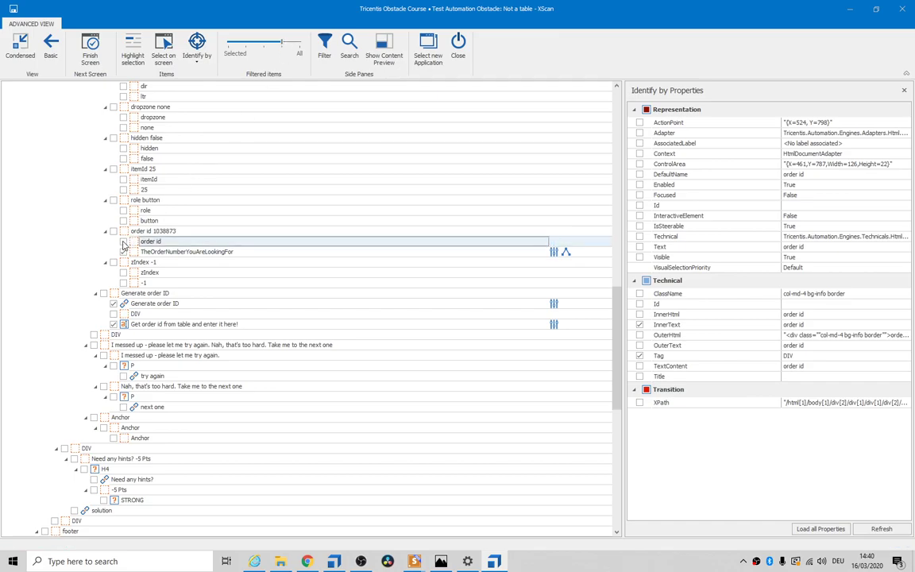
left_click(50, 48)
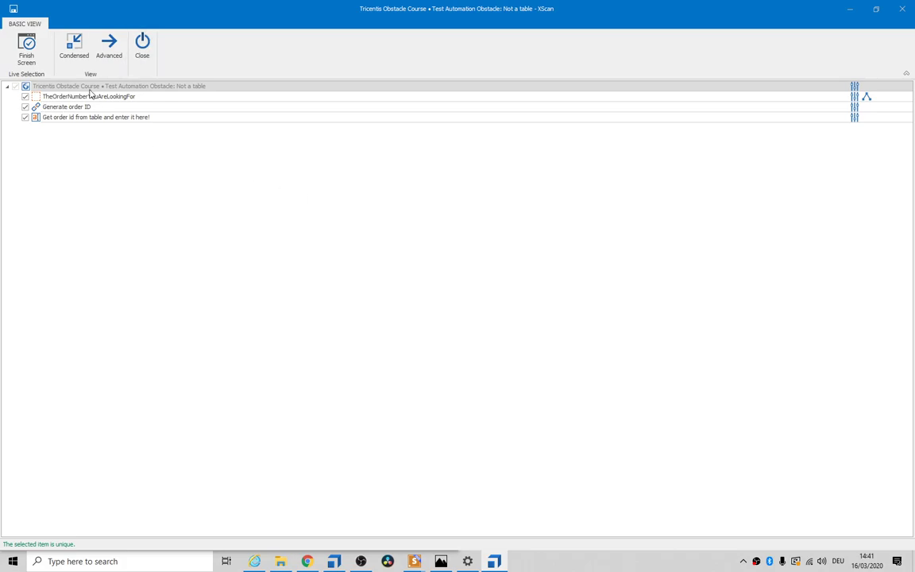
double_click(69, 105)
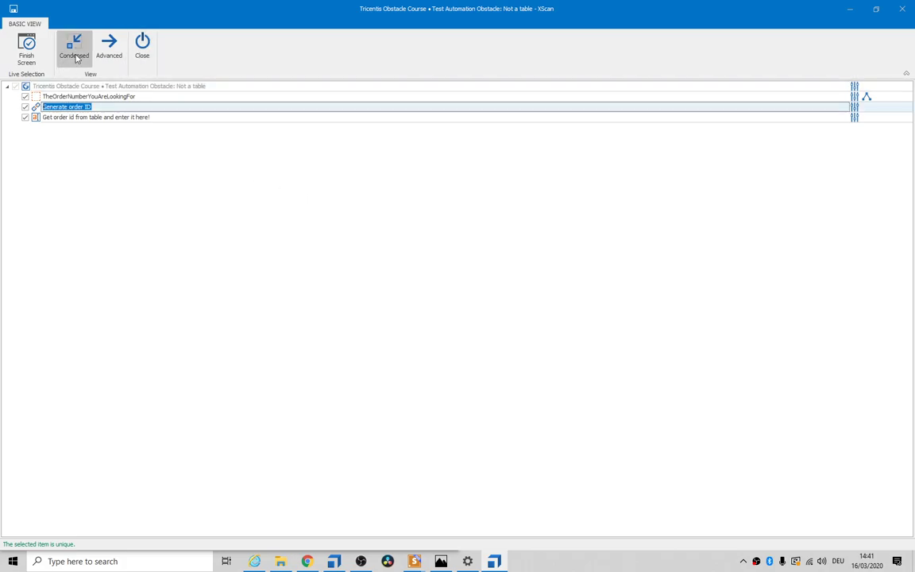
Try the Coordinate relative algorithm for the order id anchor of TheOrderNumberYouAreLookingFor.
left_click(103, 50)
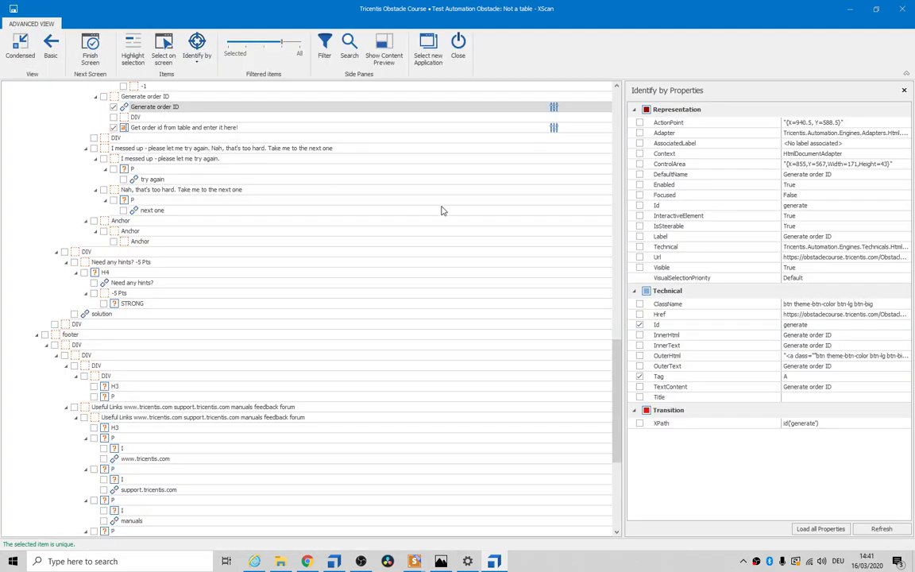
scroll(443, 211, "up", 8)
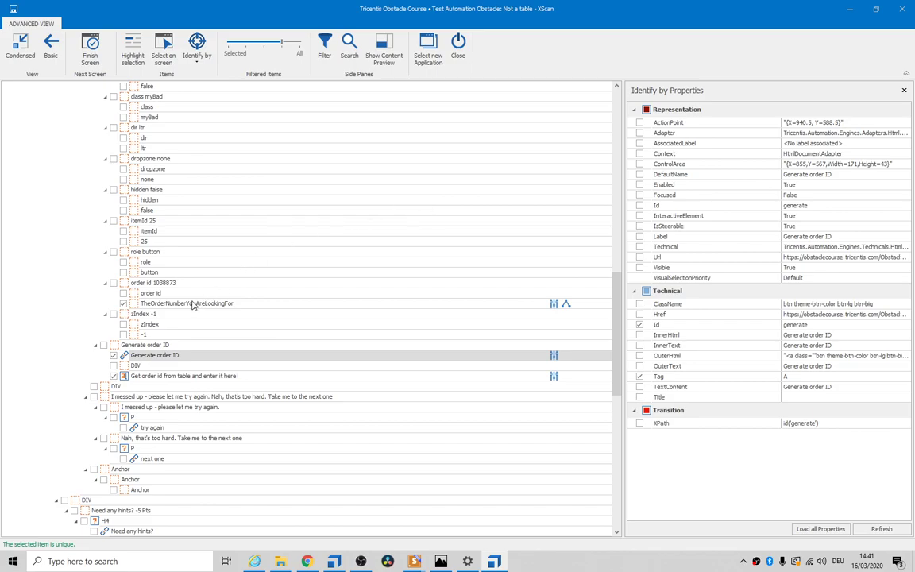
left_click(188, 304)
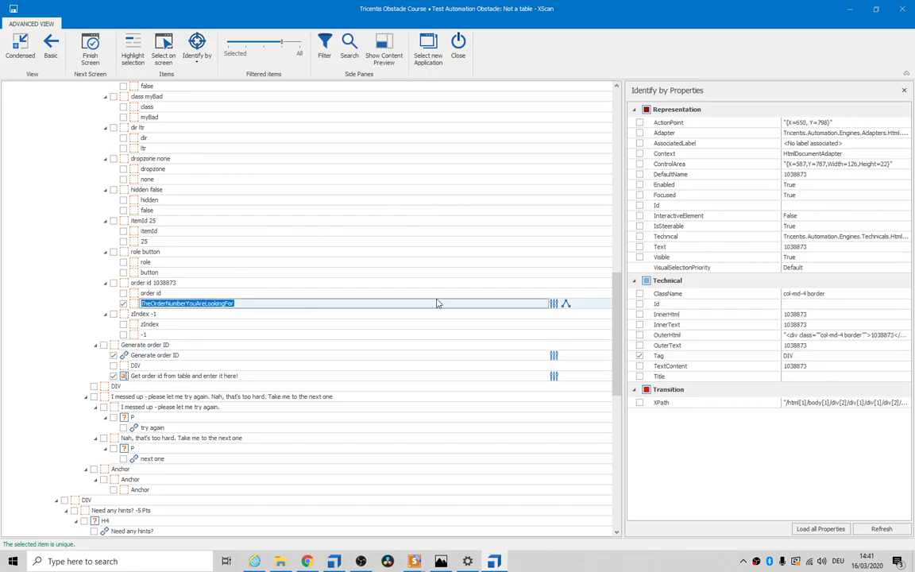
left_click(566, 303)
left_click(818, 166)
left_click(769, 193)
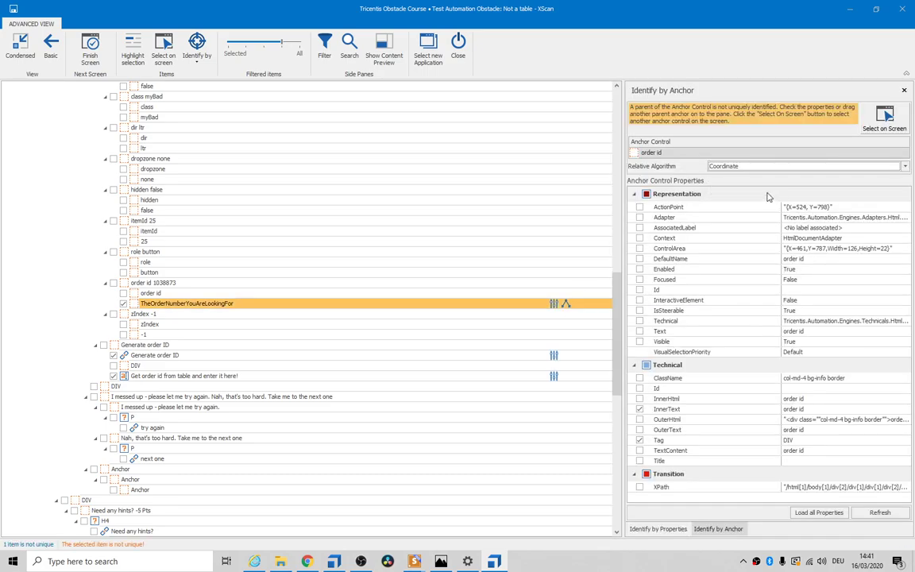
Compare the properties of the order id label control with those of TheOrderNumberYouAreLookingFor.
left_click(307, 304)
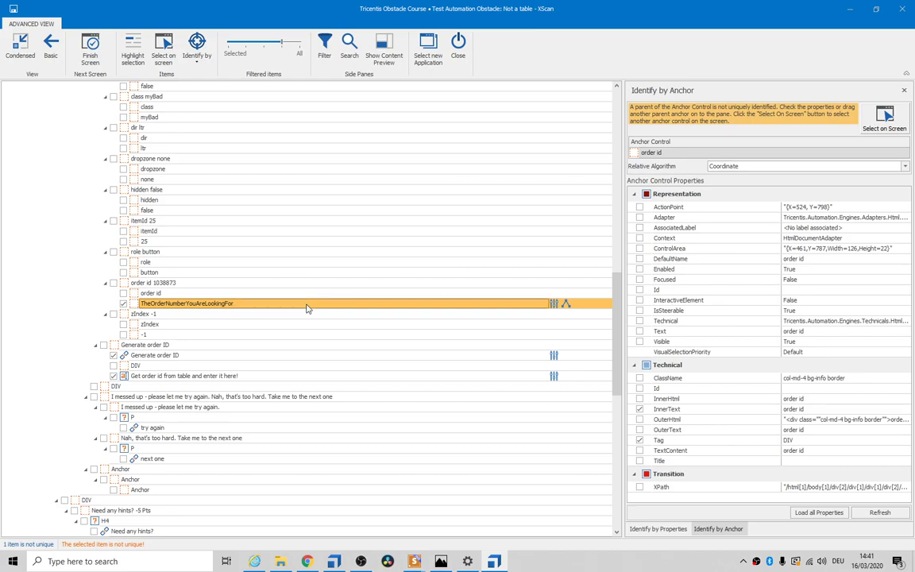
double_click(318, 294)
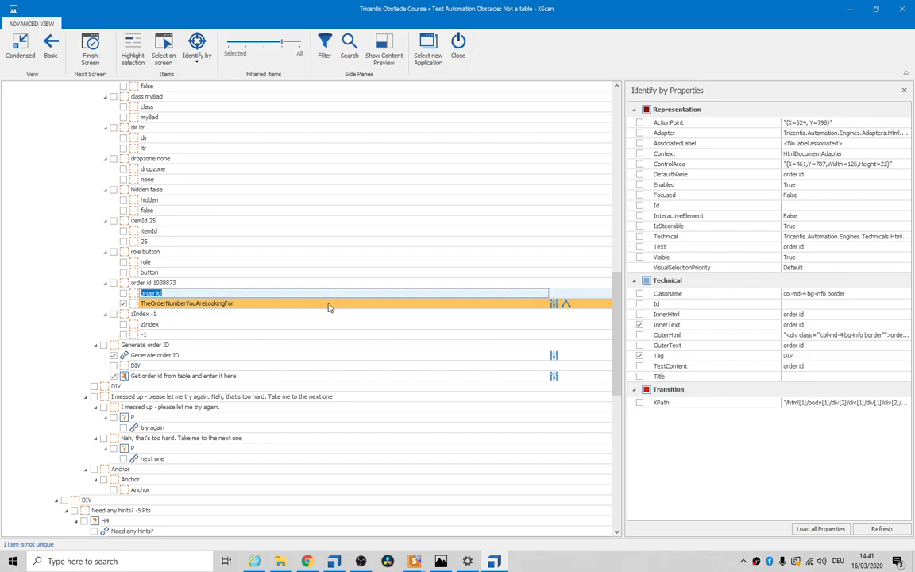
double_click(329, 303)
double_click(326, 293)
double_click(328, 304)
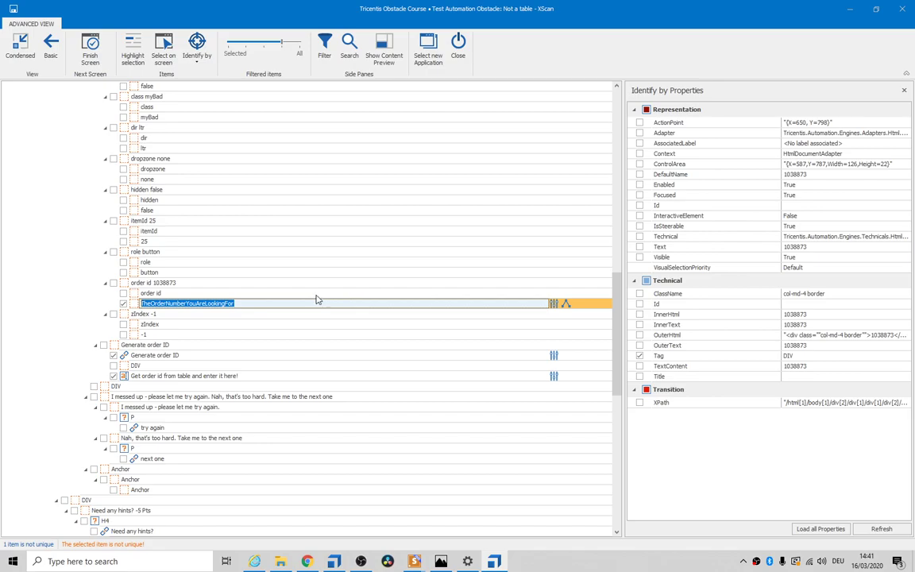
left_click(313, 293)
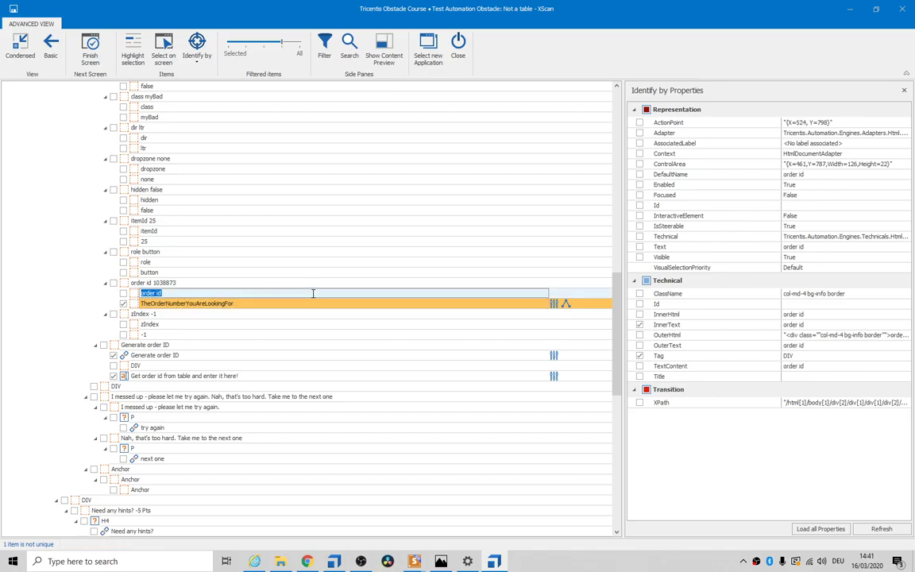
left_click(313, 305)
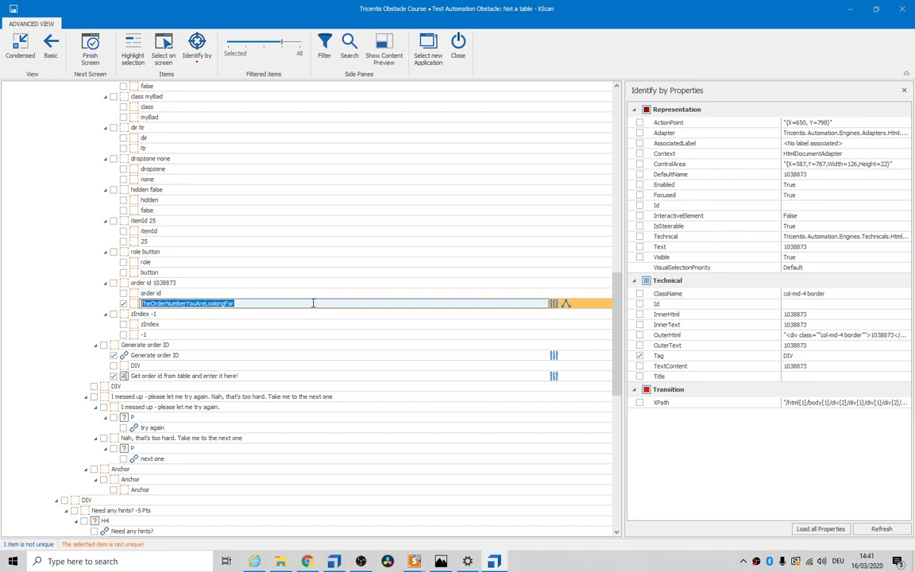
Return the anchor's relative algorithm to Auto and close the scan, saving the module.
left_click(565, 303)
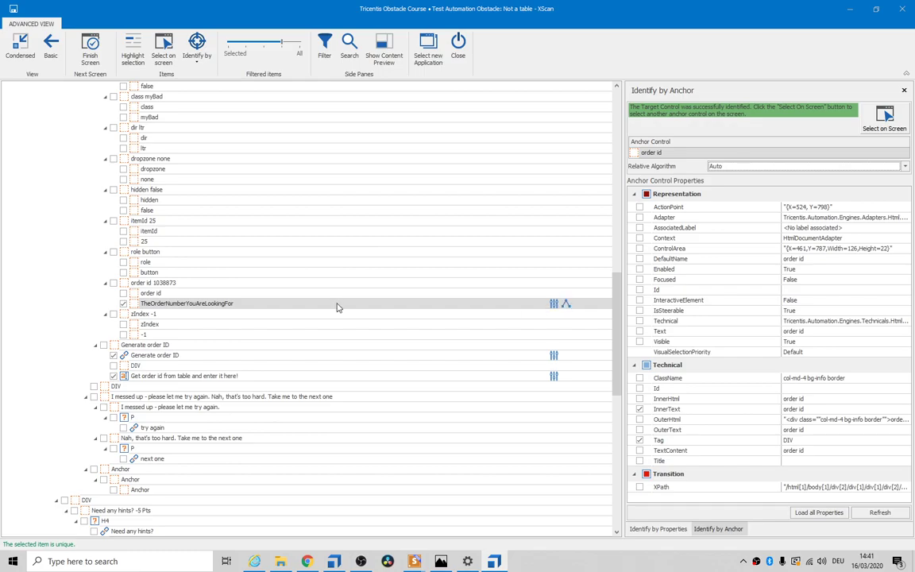
left_click(458, 46)
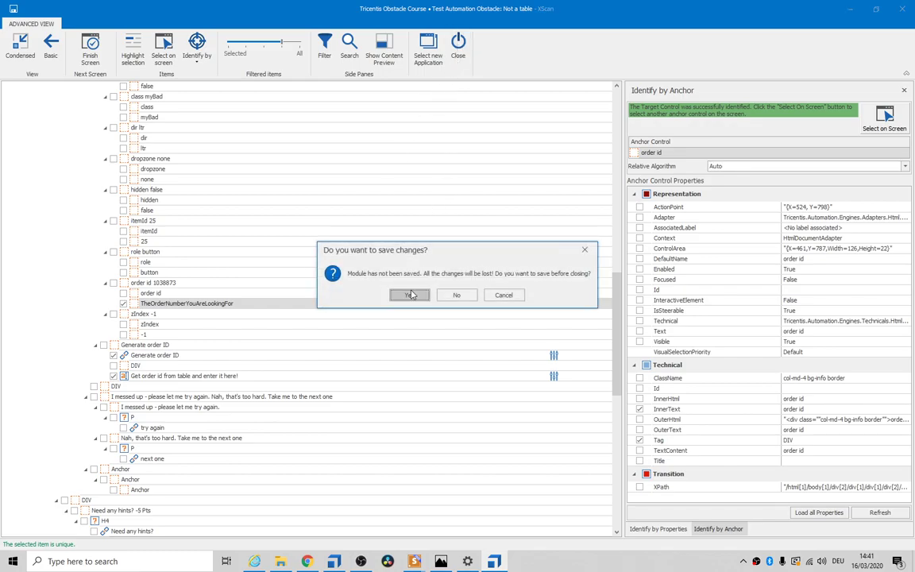
left_click(409, 295)
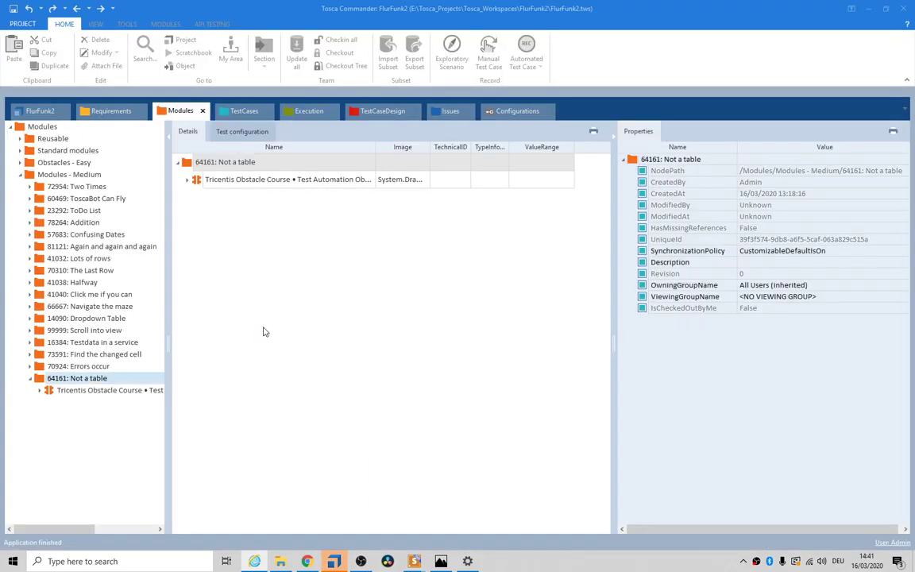
Open the scanned Not a table module and move Generate order ID above TheOrderNumberYouAreLookingFor.
left_click(112, 389)
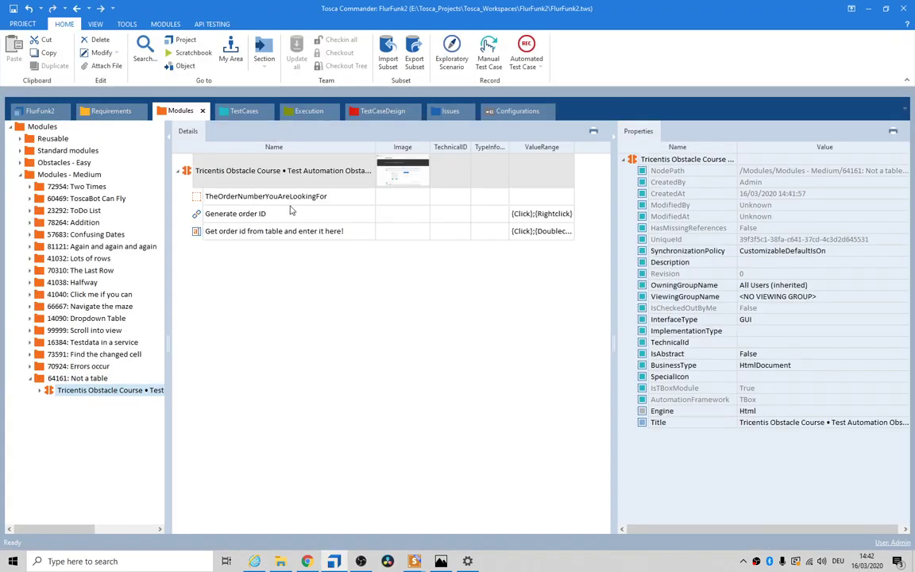
left_click(266, 212)
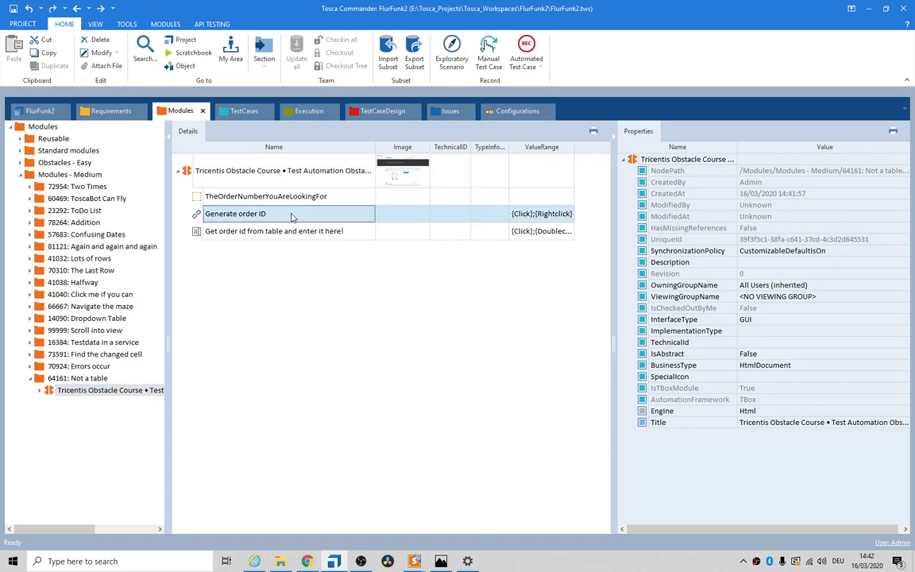
left_click_drag(198, 215, 211, 196)
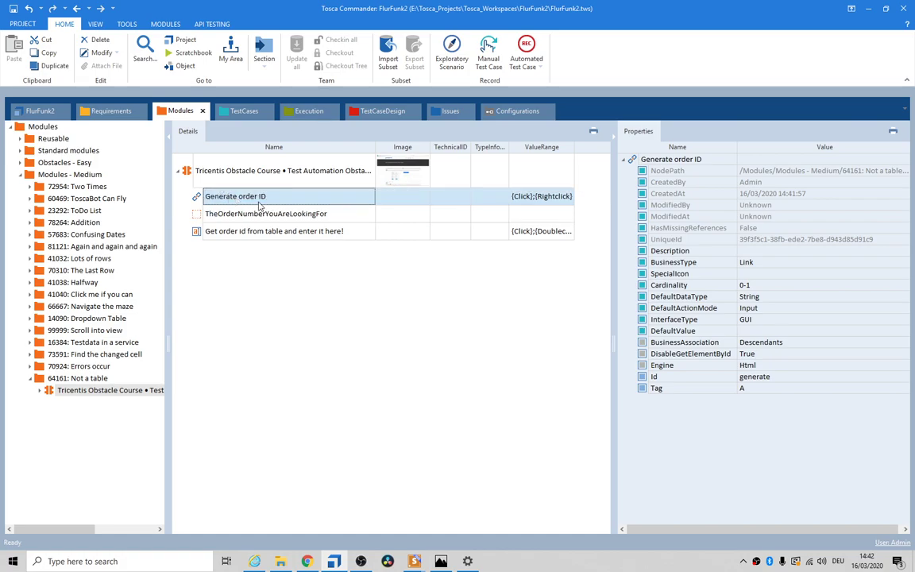
left_click(242, 214)
key("Down")
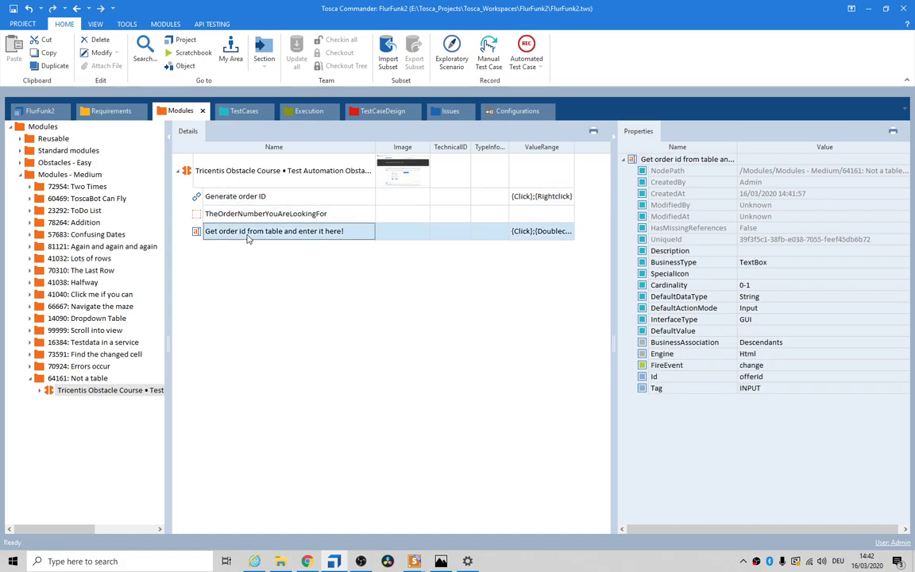
Add the scanned module as a test step to test case 64161: Not a table and expand its step values there.
mouse_move(59, 389)
left_mouse_down()
mouse_move(100, 372)
mouse_move(234, 111)
mouse_move(185, 298)
mouse_move(74, 394)
left_mouse_up()
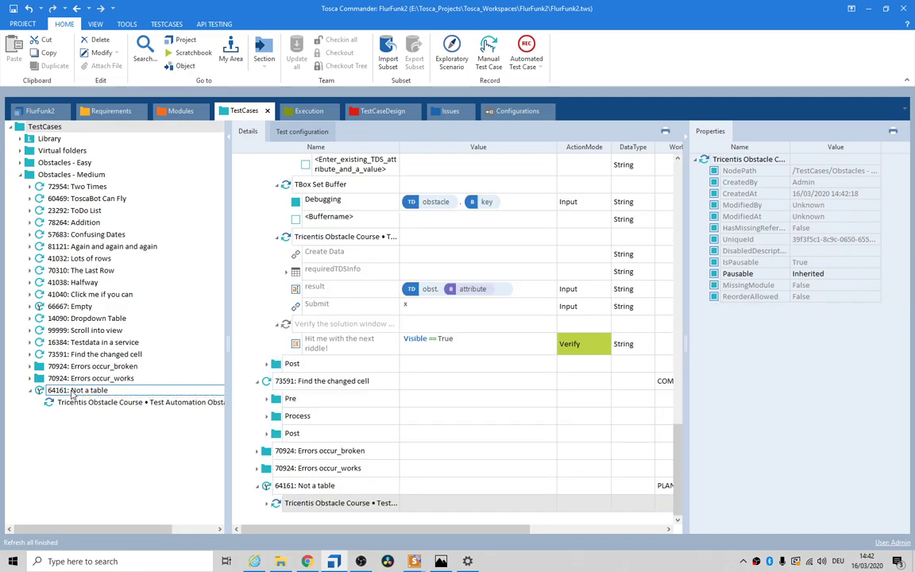
scroll(274, 302, "up", 15)
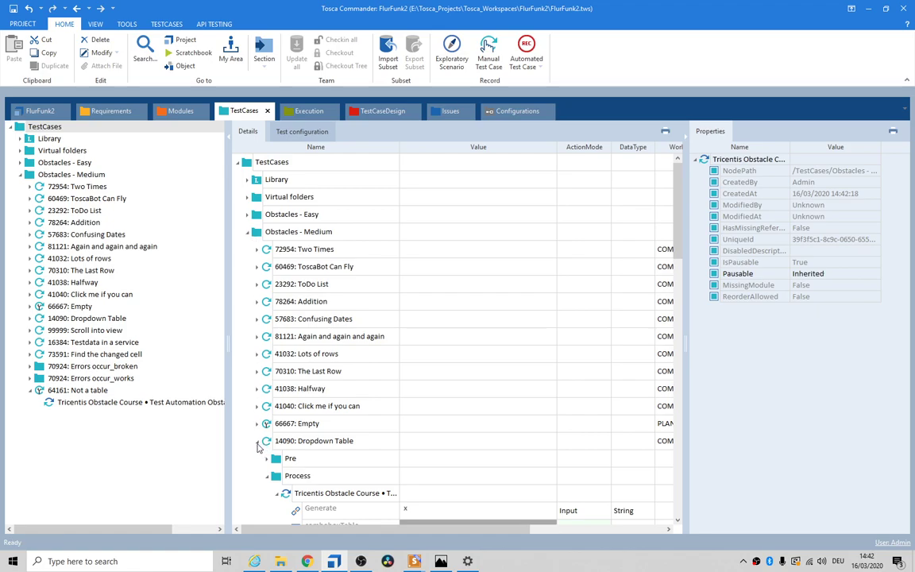
left_click(257, 443)
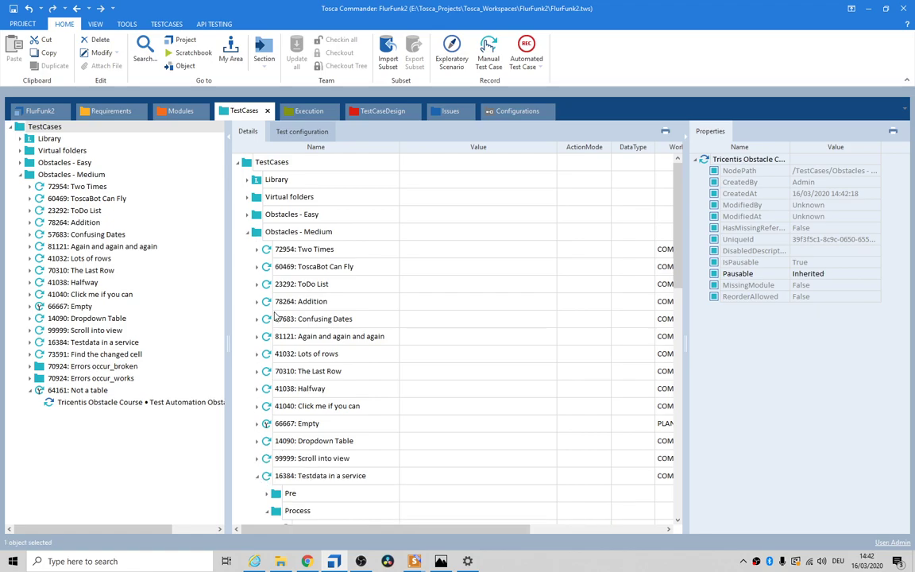
left_click(247, 233)
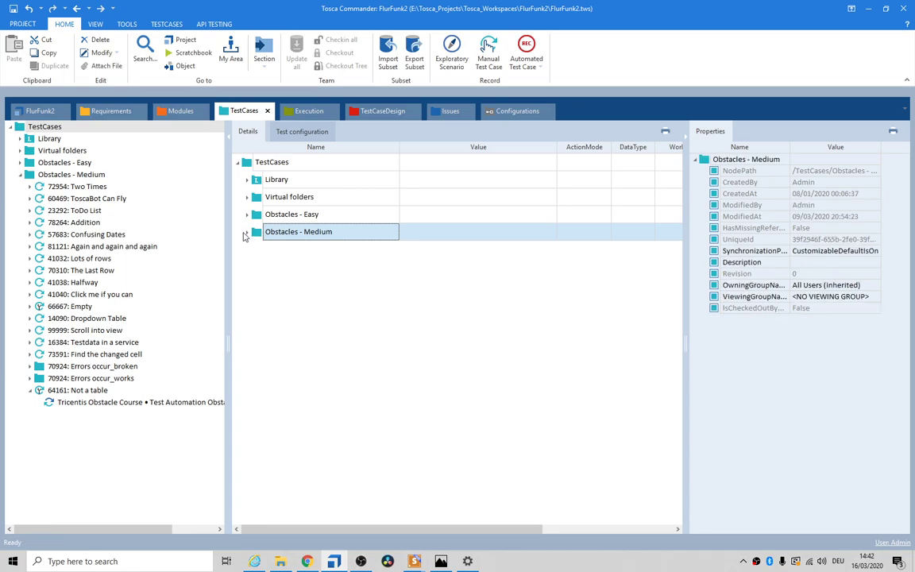
left_click(78, 390)
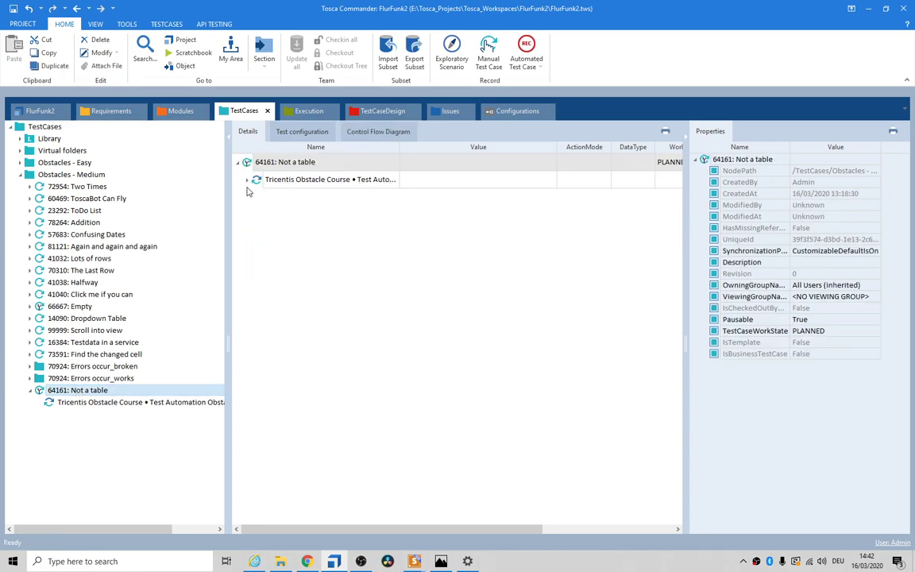
left_click(247, 180)
Set the Generate order ID value to x in the test step.
left_click(478, 198)
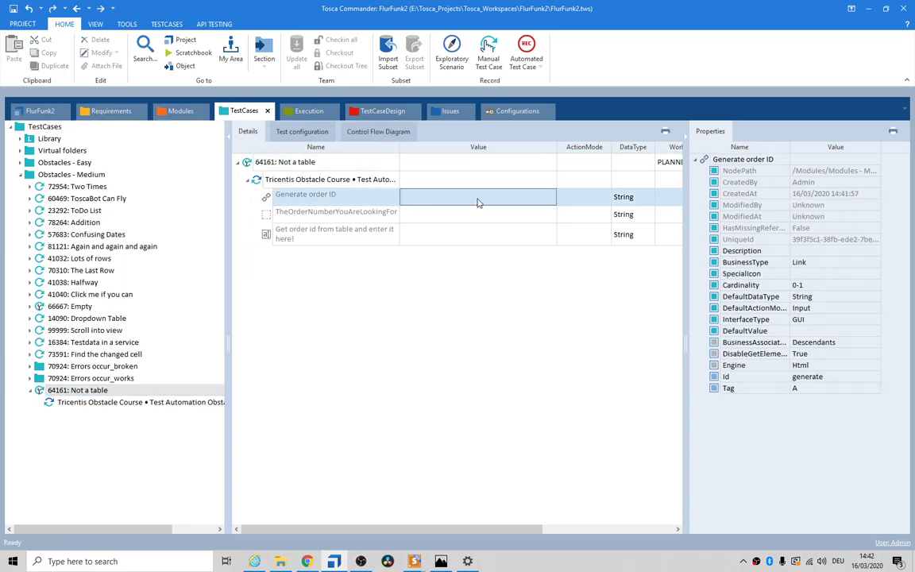
type("x")
key("Return")
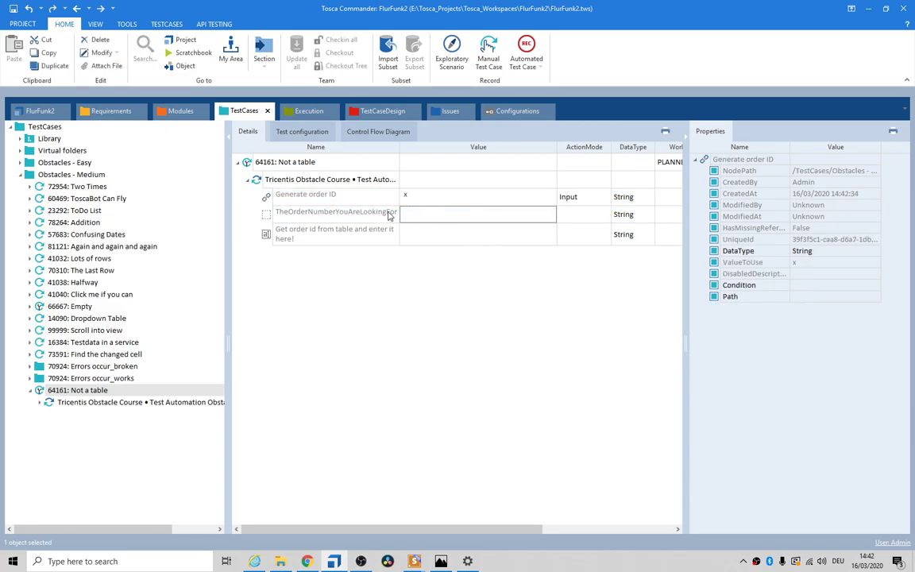
Buffer the InnerText of TheOrderNumberYouAreLookingFor under the name FFBuffer, using the Buffer action mode.
left_click(421, 219)
left_click(481, 235)
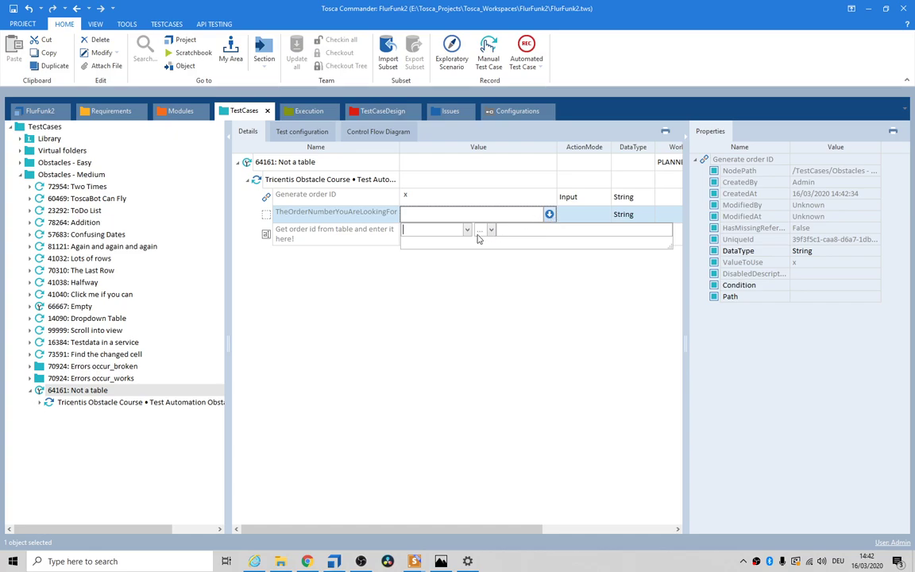
left_click(467, 230)
left_click(464, 260)
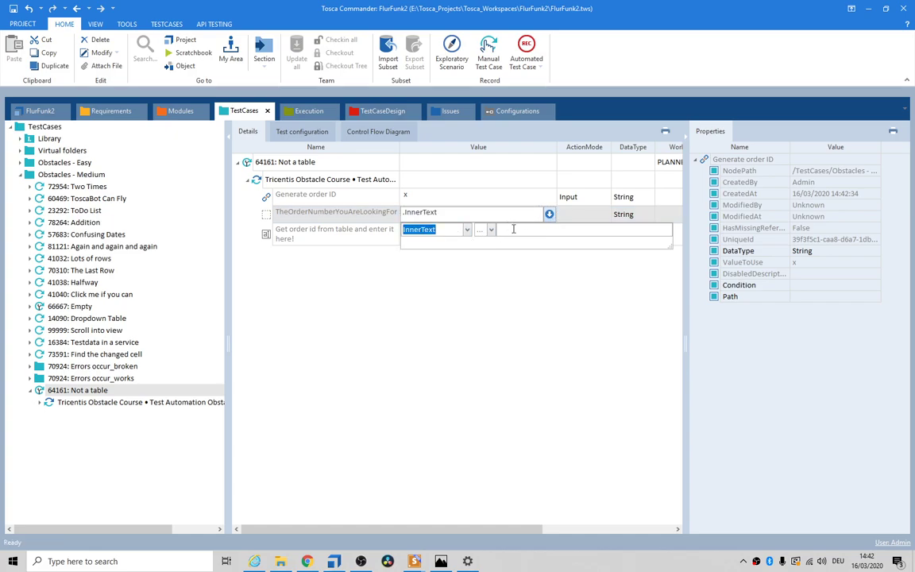
left_click(513, 230)
type("FFBu")
key("Return")
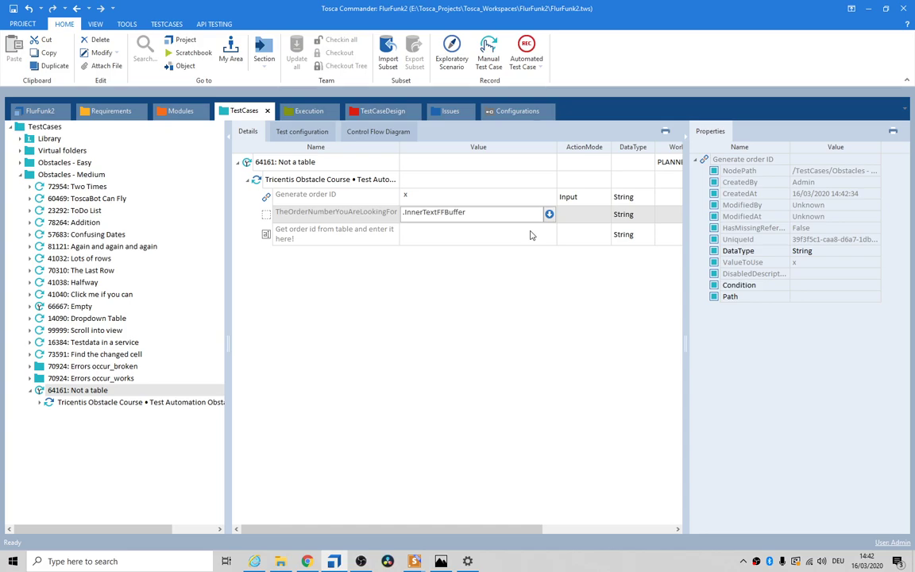
left_click(586, 215)
left_click(605, 215)
left_click(575, 250)
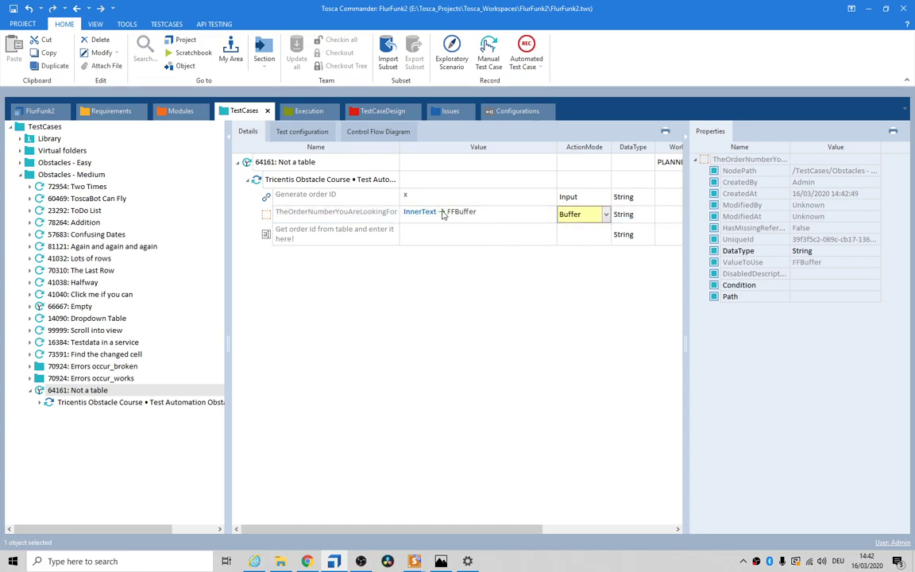
Enter {B[FFBuffer]} as the value of the Get order id from table and enter it here! field.
left_click(442, 238)
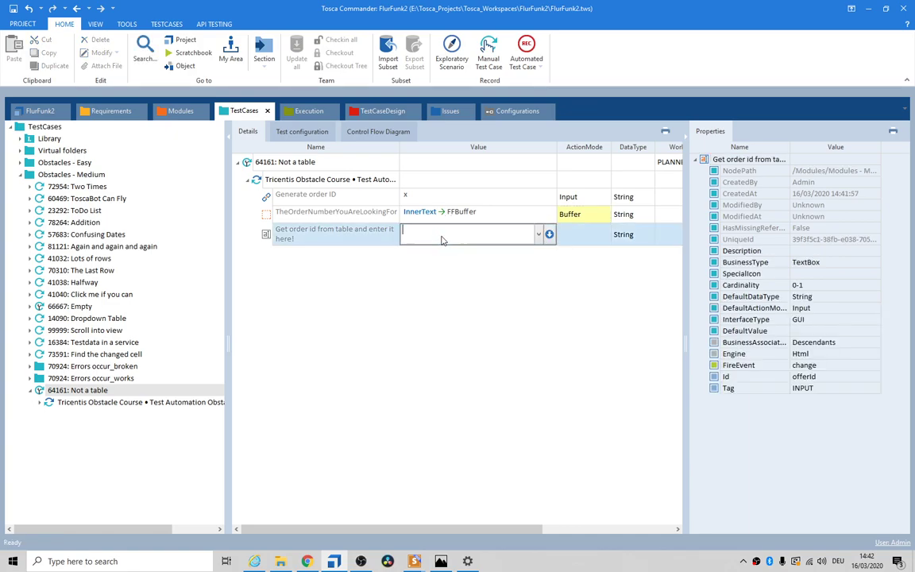
type("{B[")
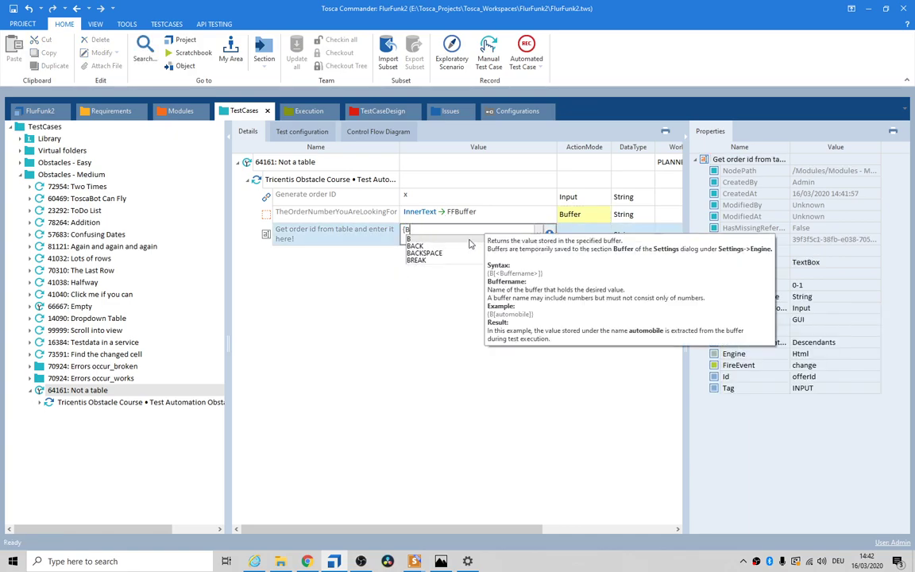
type("F")
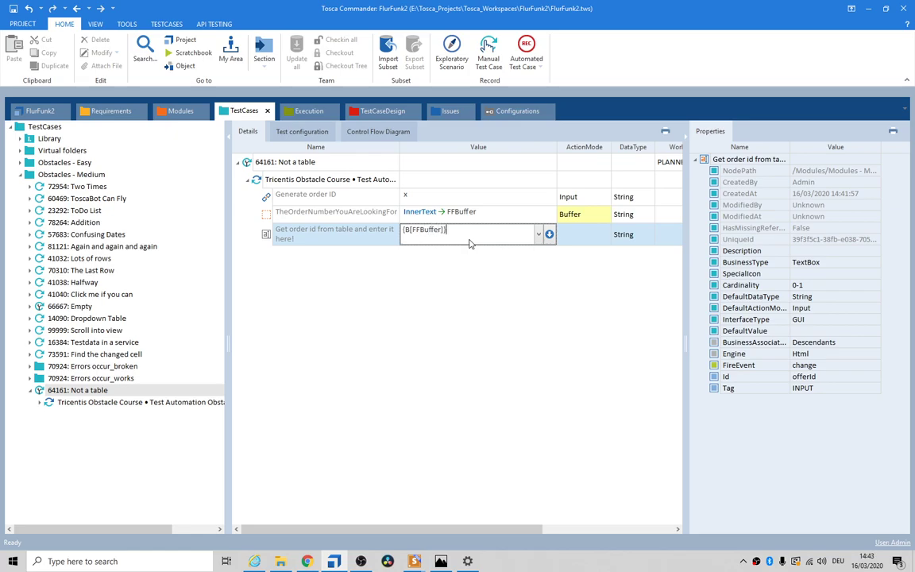
Complete the order id field's value as {B[FFBuffer]} and run the Tricentis Obstacle Course test step in ScratchBook.
type("FBuffer]}")
key("Return")
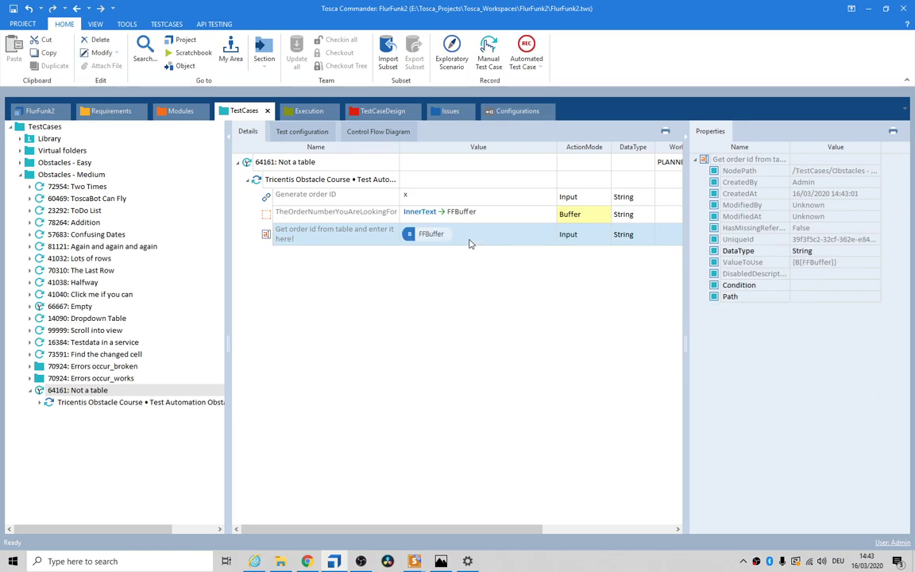
right_click(276, 183)
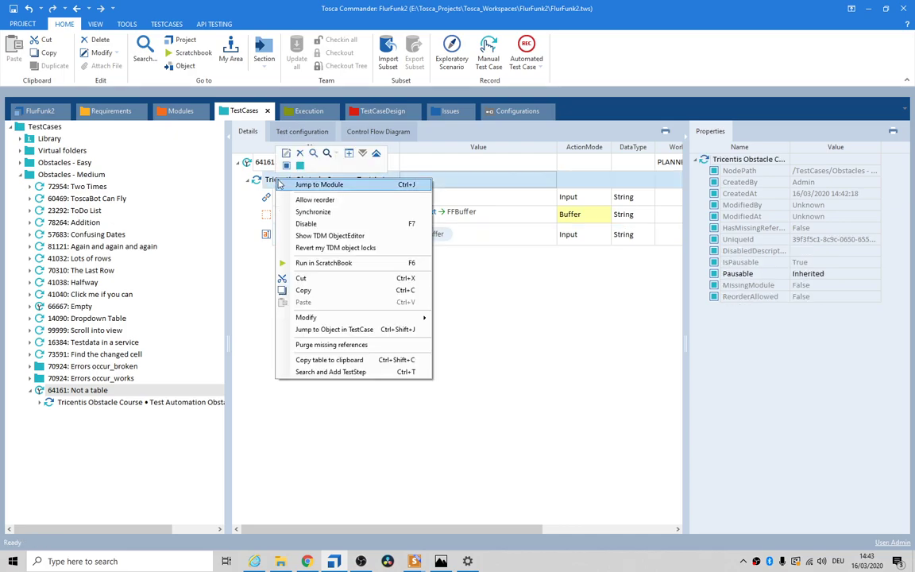
left_click(326, 261)
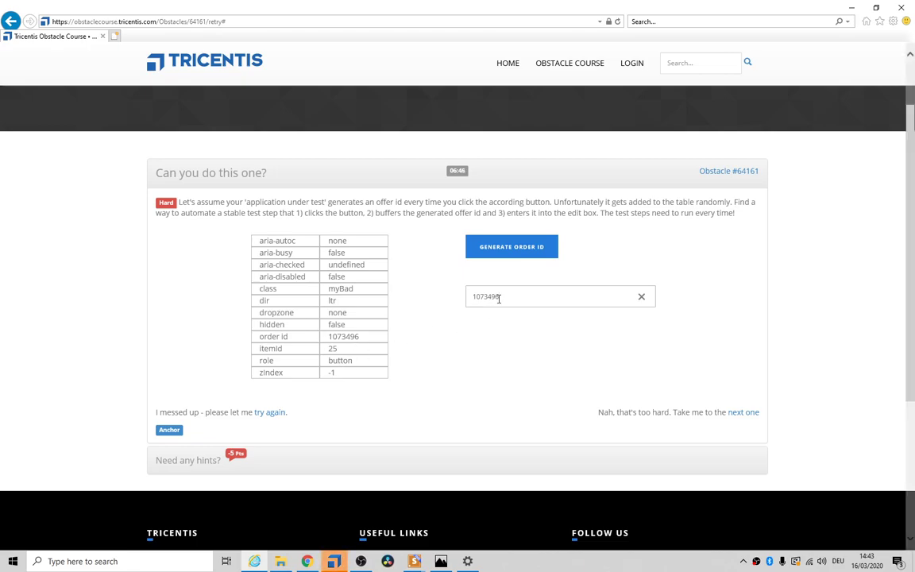
Return to Tosca Commander, expand the ScratchBook run results, examine the Loginfo of TheOrderNumberYouAreLookingFor, and close ScratchBook.
left_click(334, 561)
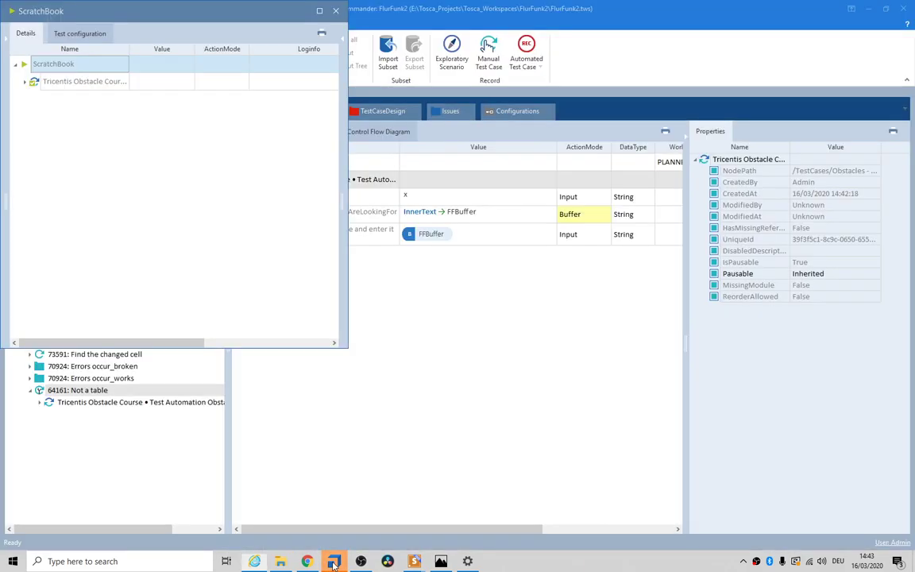
left_click(93, 81)
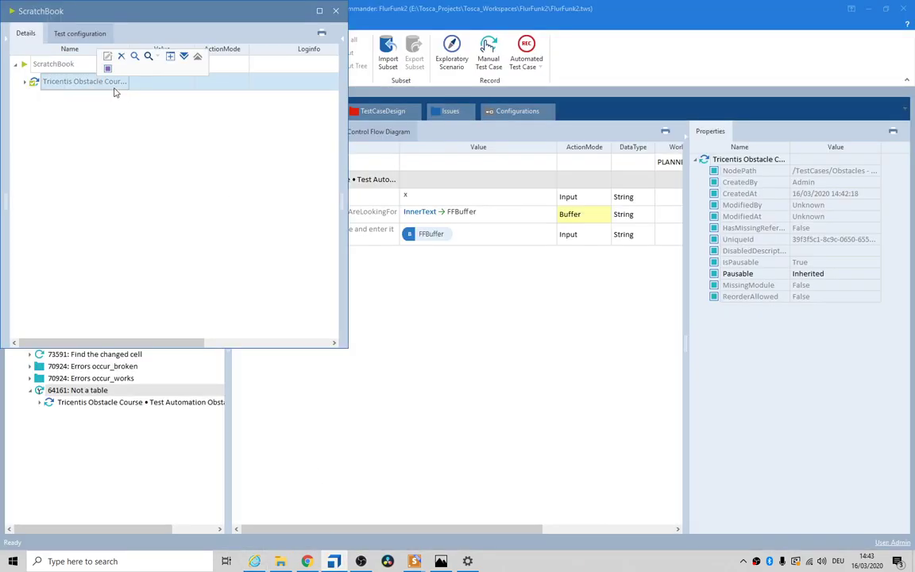
left_click(170, 56)
left_click(302, 118)
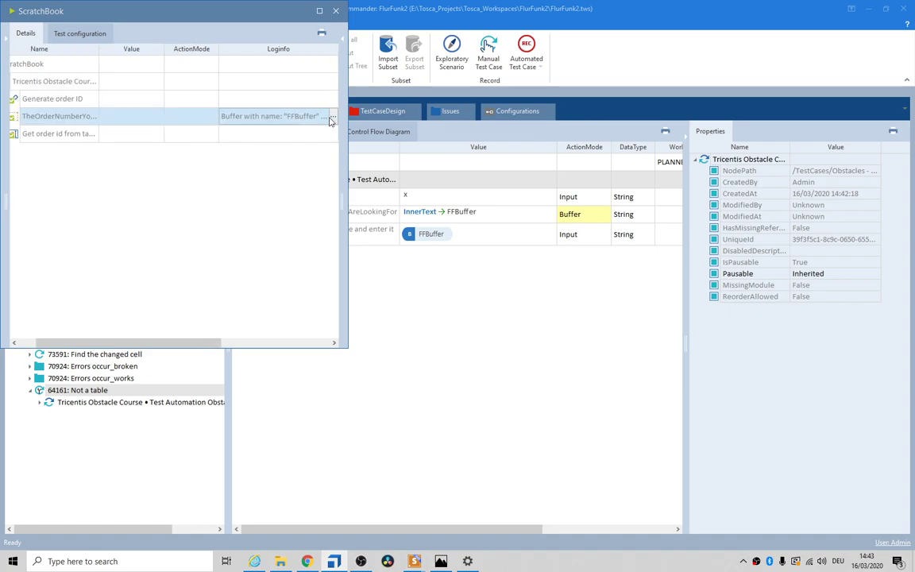
left_click(332, 117)
left_click(334, 119)
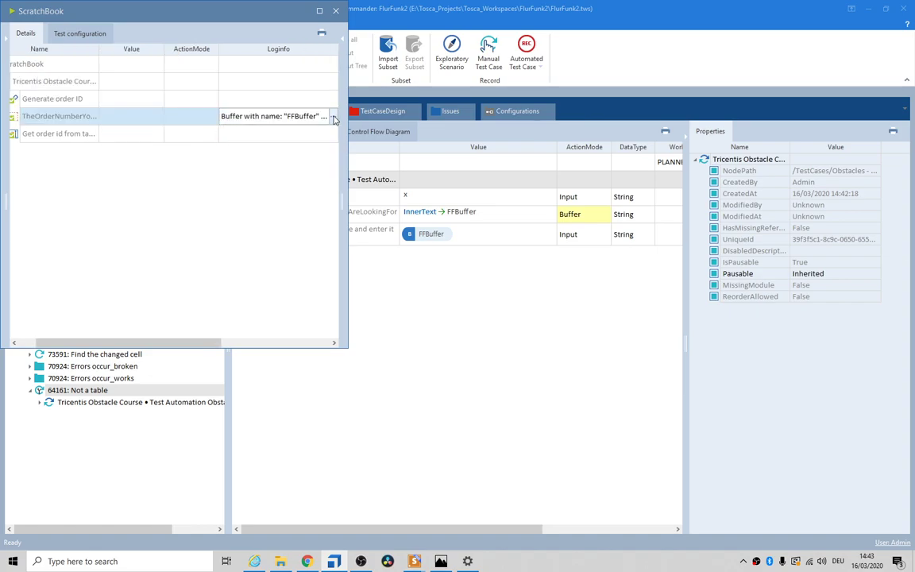
left_click(336, 11)
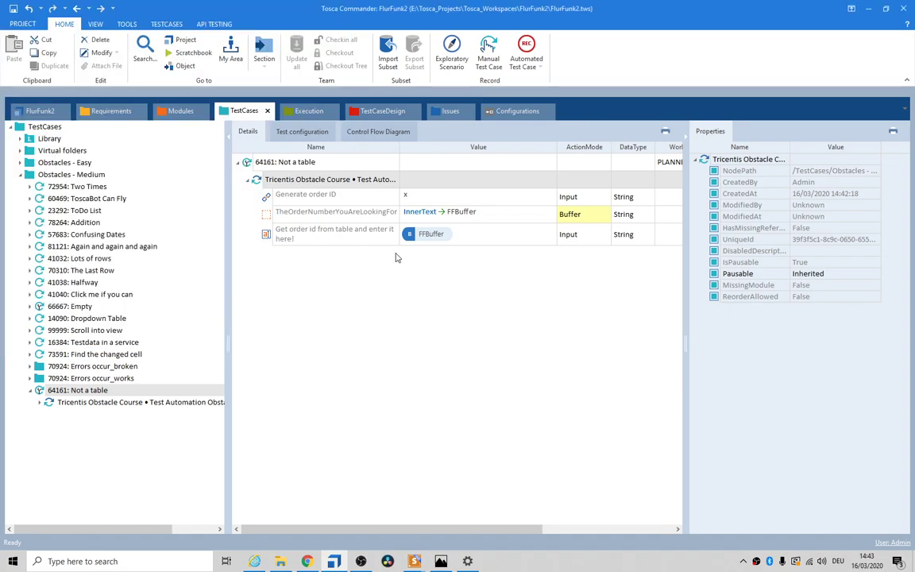
Go to the module attribute of Get order id from table and enter it here! and set its FireEvent steering parameter to input.
left_click(465, 237)
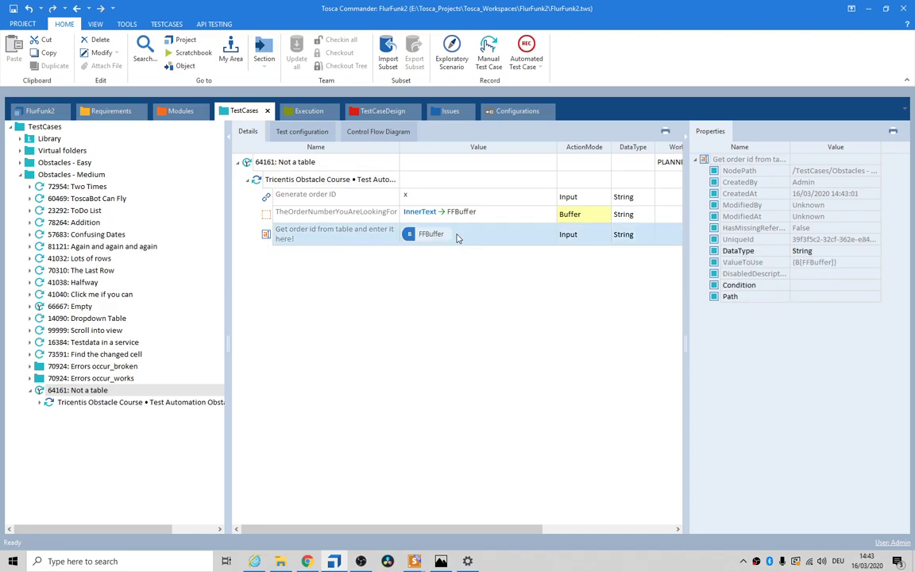
right_click(355, 236)
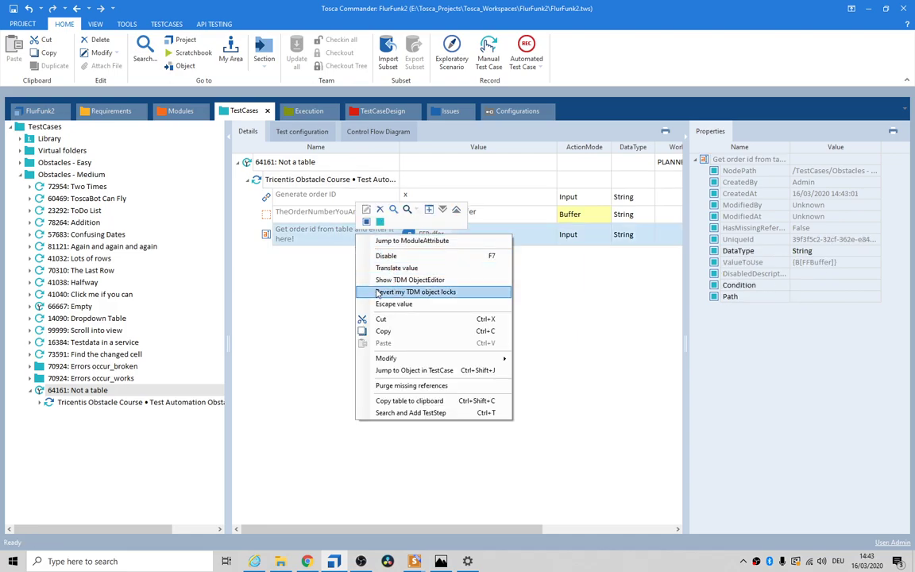
left_click(393, 240)
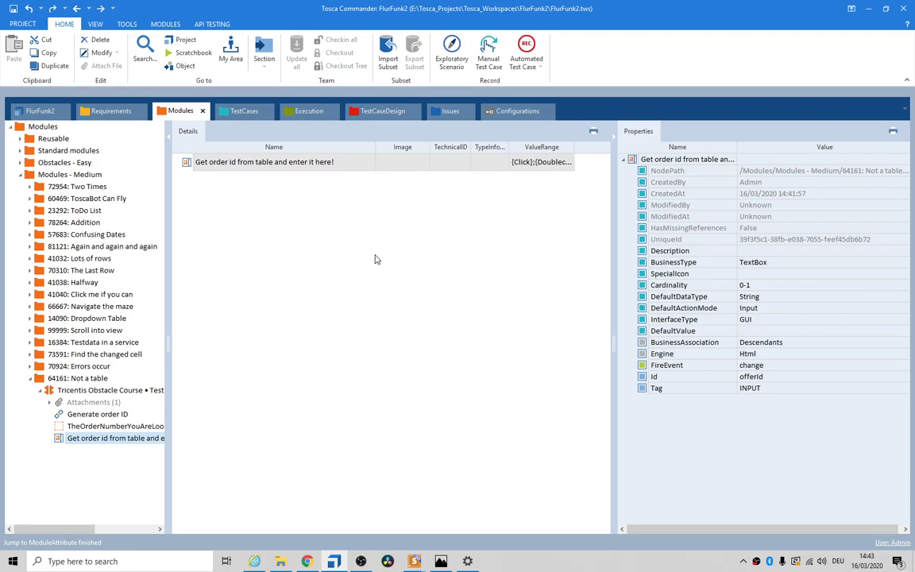
left_click(351, 161)
left_click(351, 161)
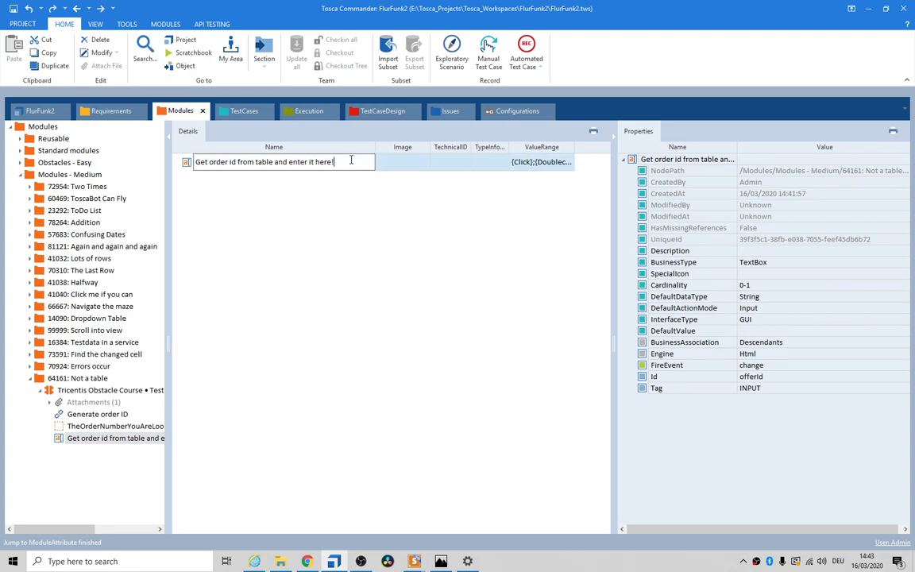
left_click(773, 366)
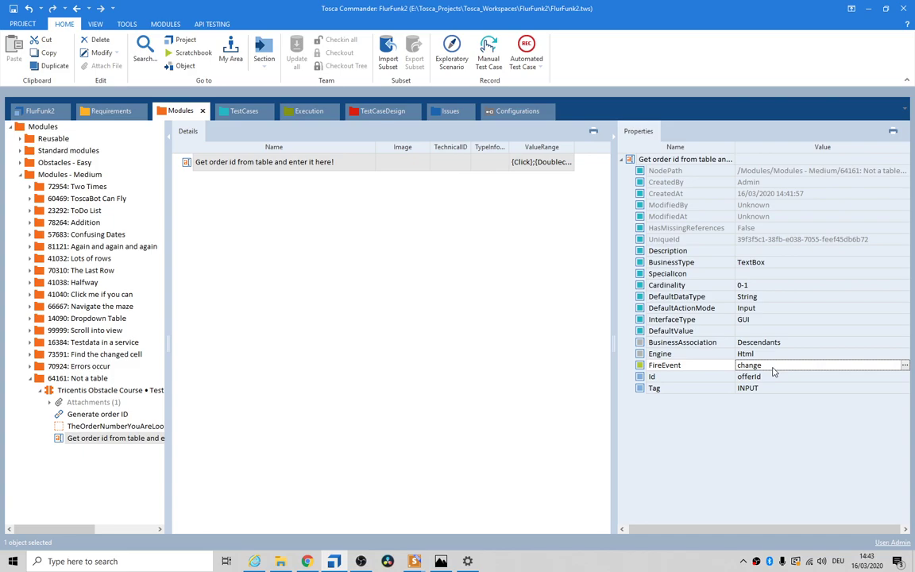
left_click(905, 365)
left_click(824, 379)
left_click_drag(774, 364, 714, 367)
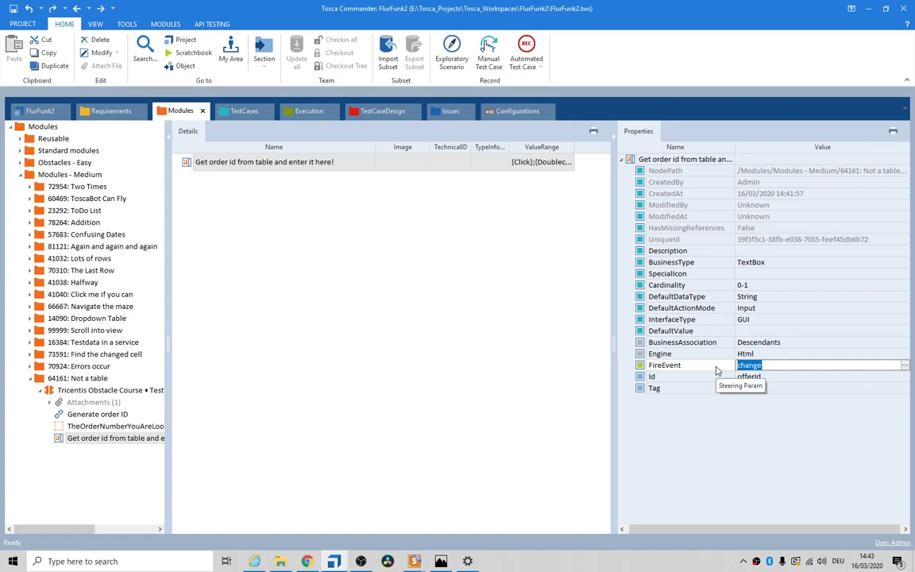
type("input")
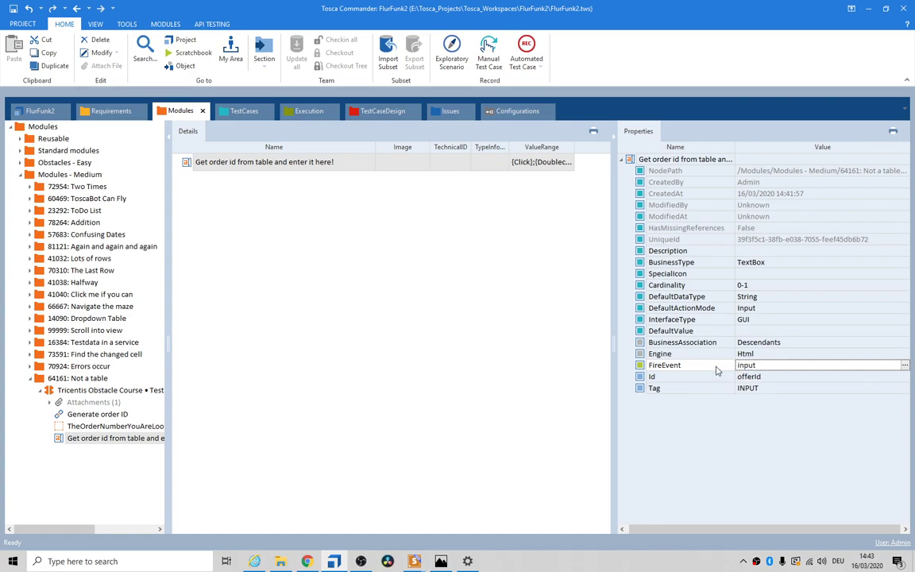
Return to test case 64161: Not a table and rerun its Tricentis Obstacle Course test step in ScratchBook.
left_click(240, 111)
right_click(276, 179)
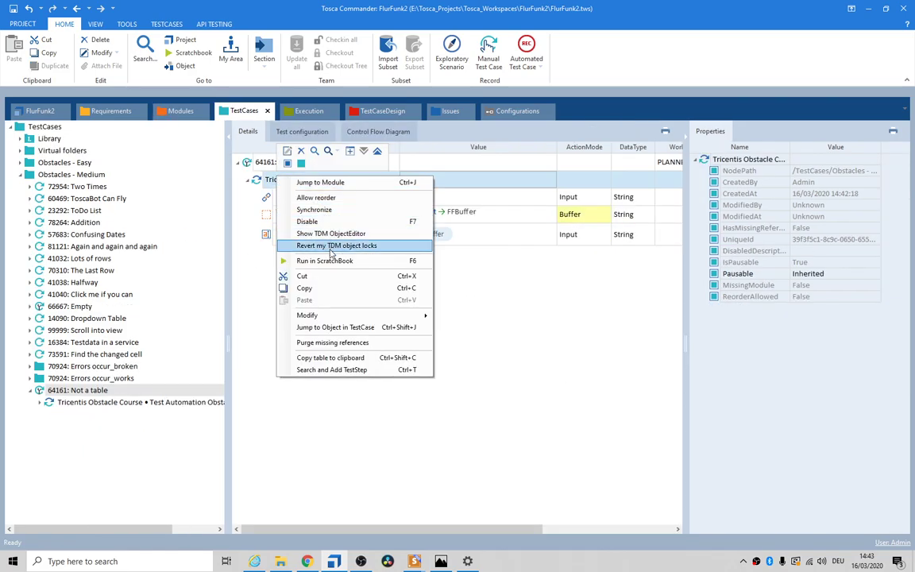
left_click(326, 261)
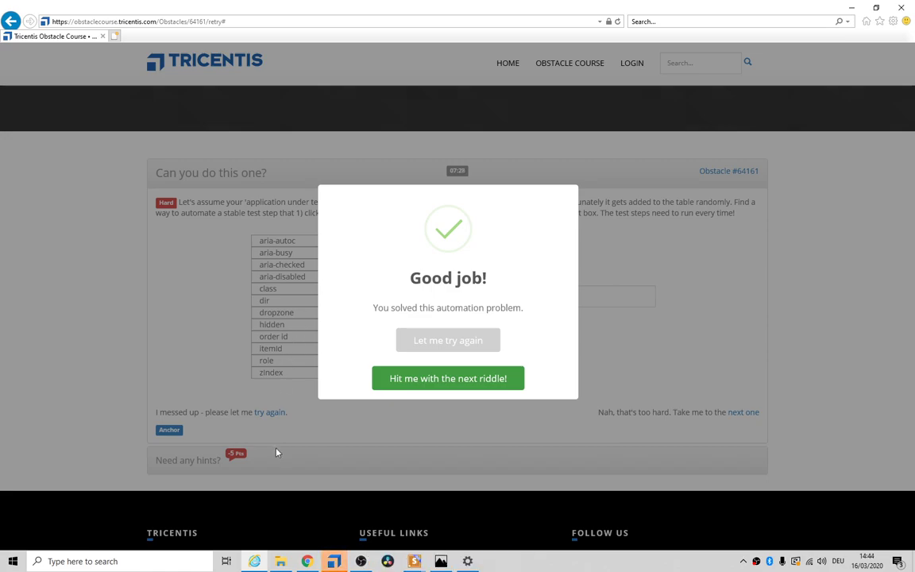
mouse_move(334, 561)
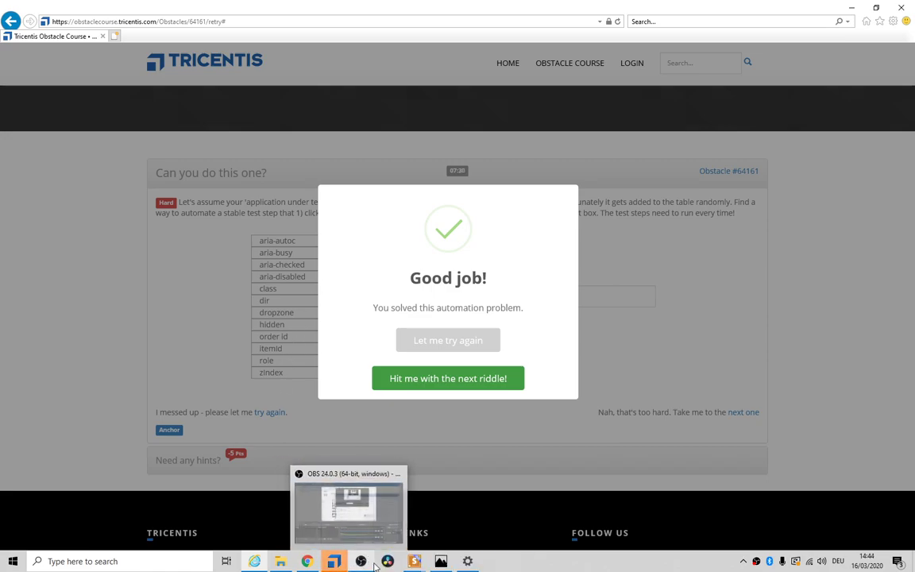